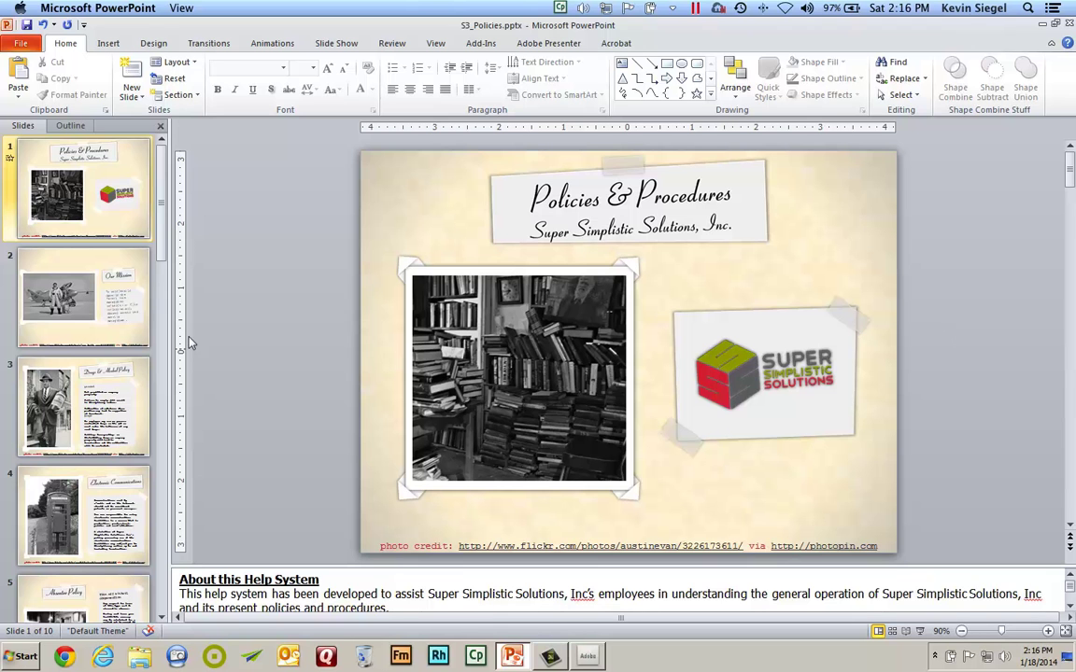
Review the Our Mission, Drugs & Alcohol and Electronic Communications slides, then show the Add-Ins Camtasia toolbars
{"action": "left_click", "coordinate": [118, 317]}
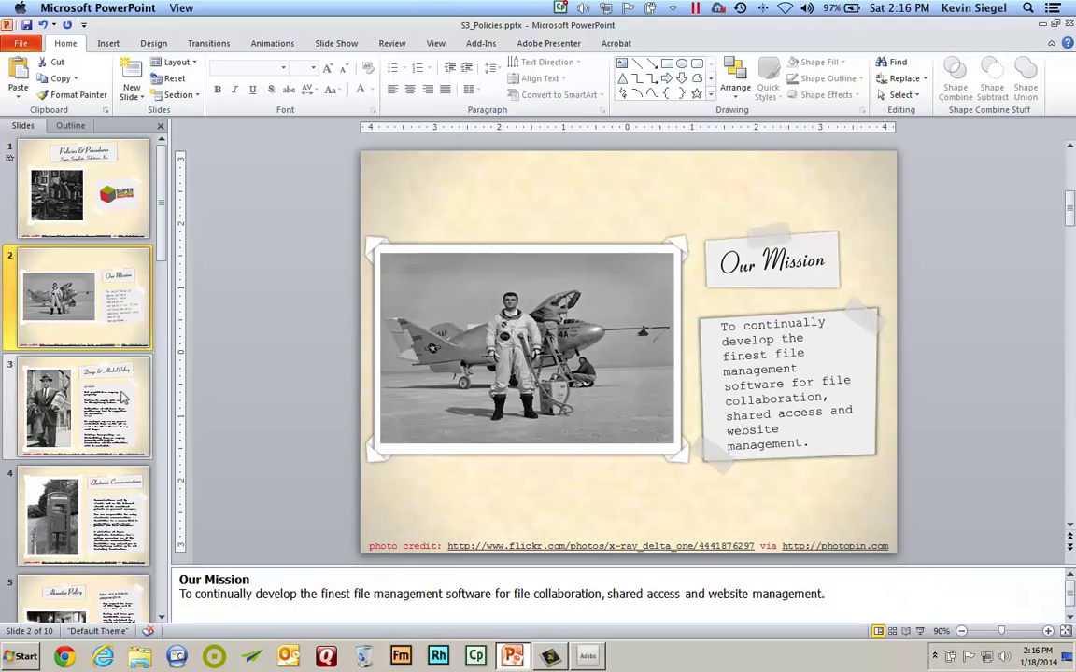
{"action": "left_click", "coordinate": [113, 411]}
{"action": "left_click", "coordinate": [120, 493]}
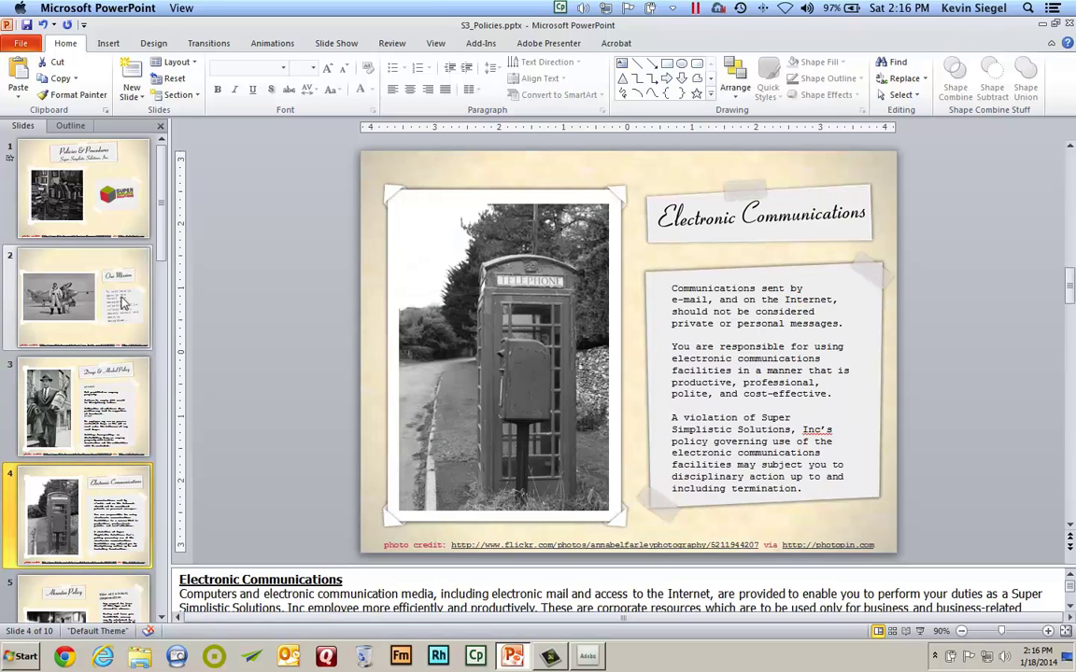
{"action": "left_click", "coordinate": [117, 226]}
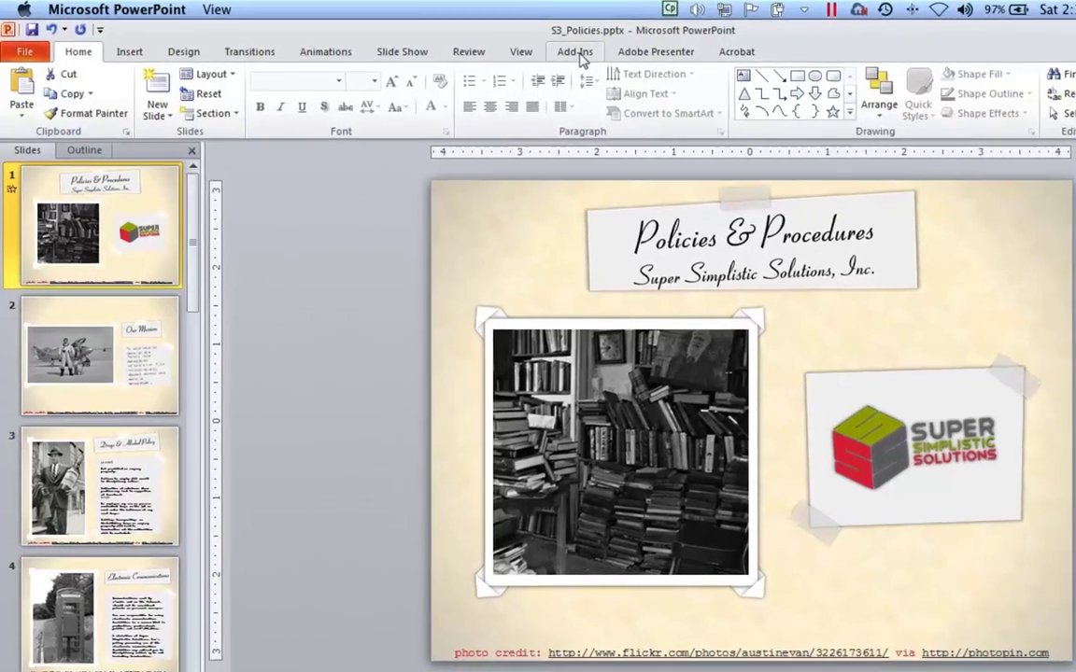
{"action": "left_click", "coordinate": [578, 54]}
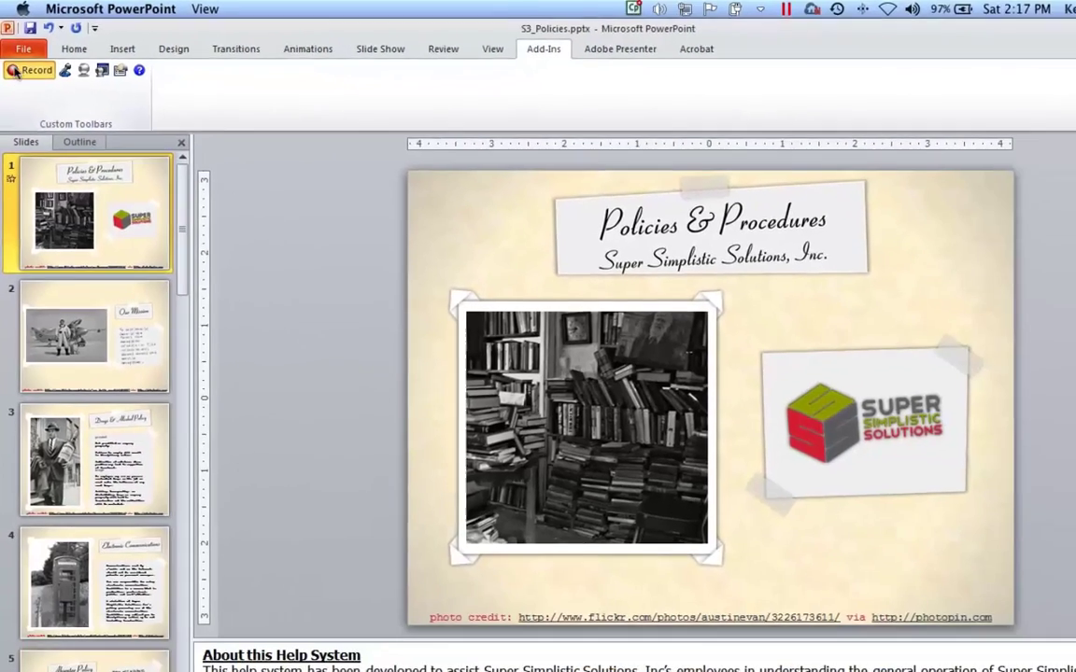
Record the slide show with Camtasia, advancing three slides to Absentee Policy before ending it
{"action": "left_click", "coordinate": [14, 71]}
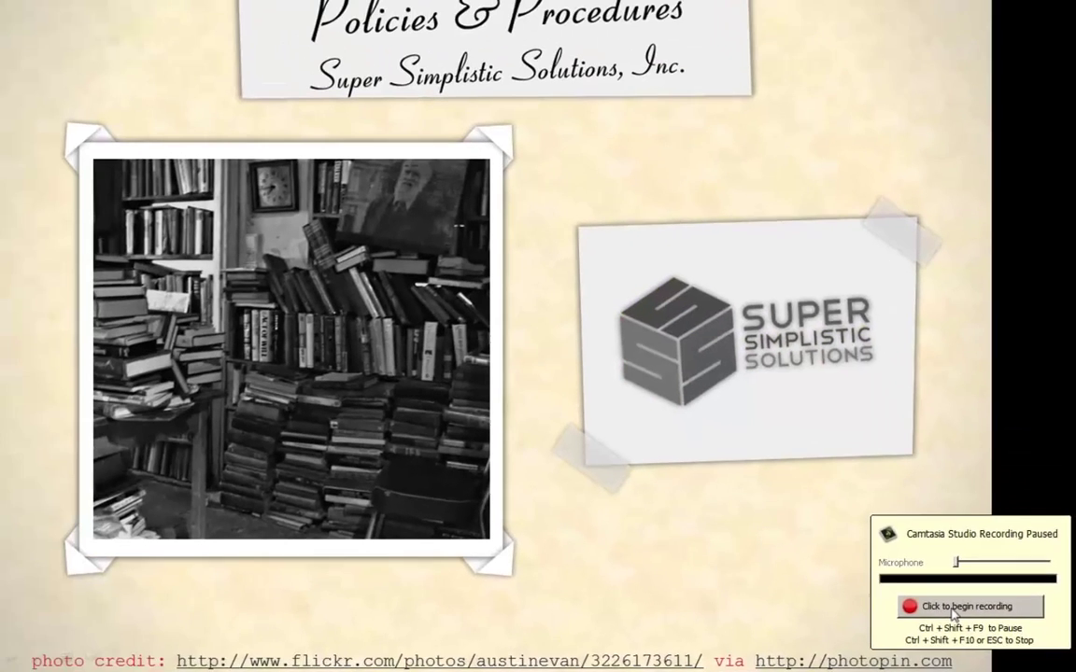
{"action": "left_click", "coordinate": [931, 603]}
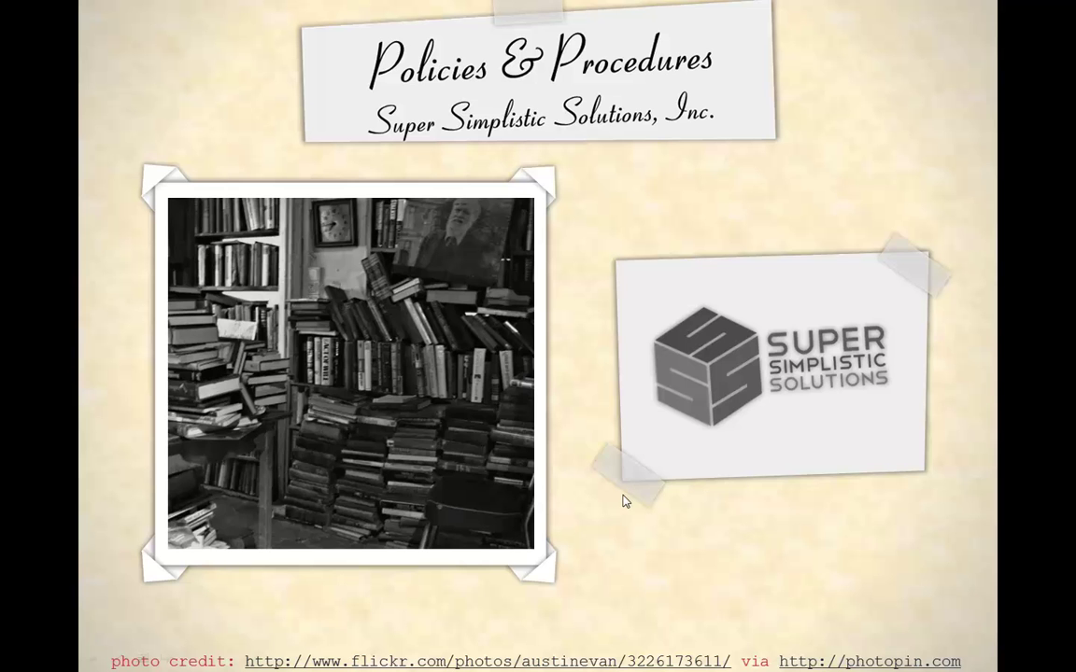
{"action": "key", "text": "Right"}
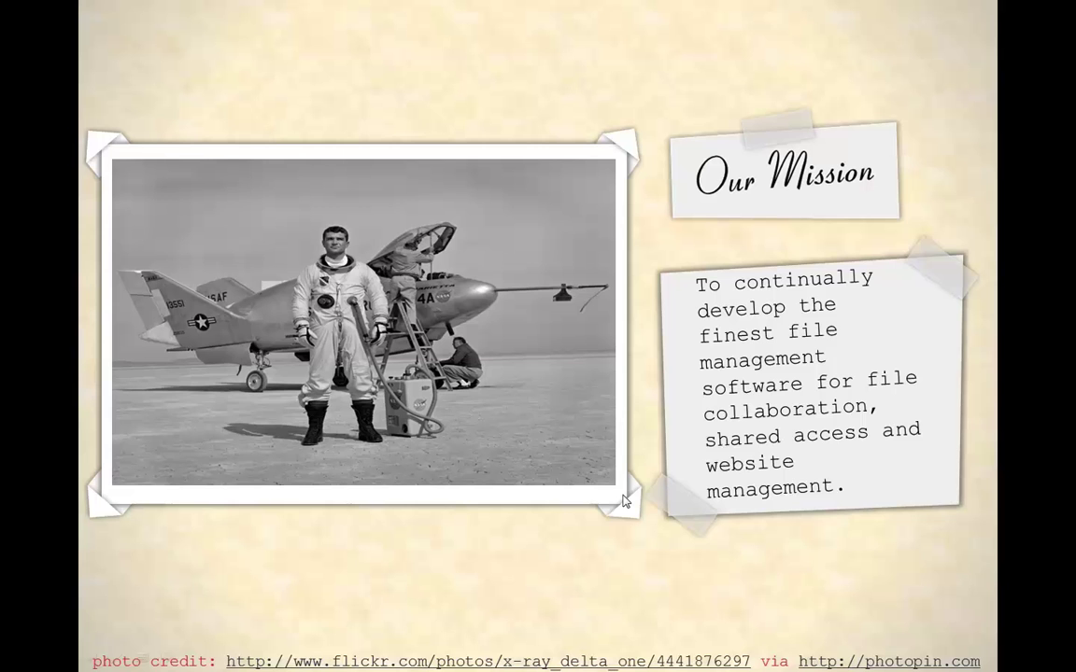
{"action": "key", "text": "Right"}
{"action": "key", "text": "Right"}
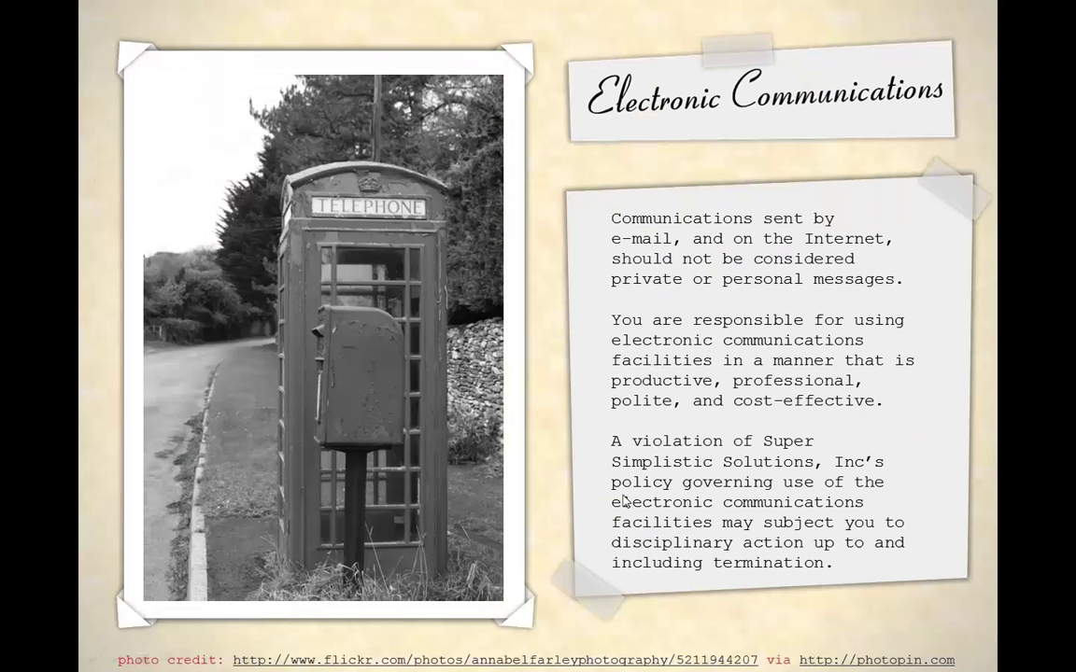
{"action": "key", "text": "Right"}
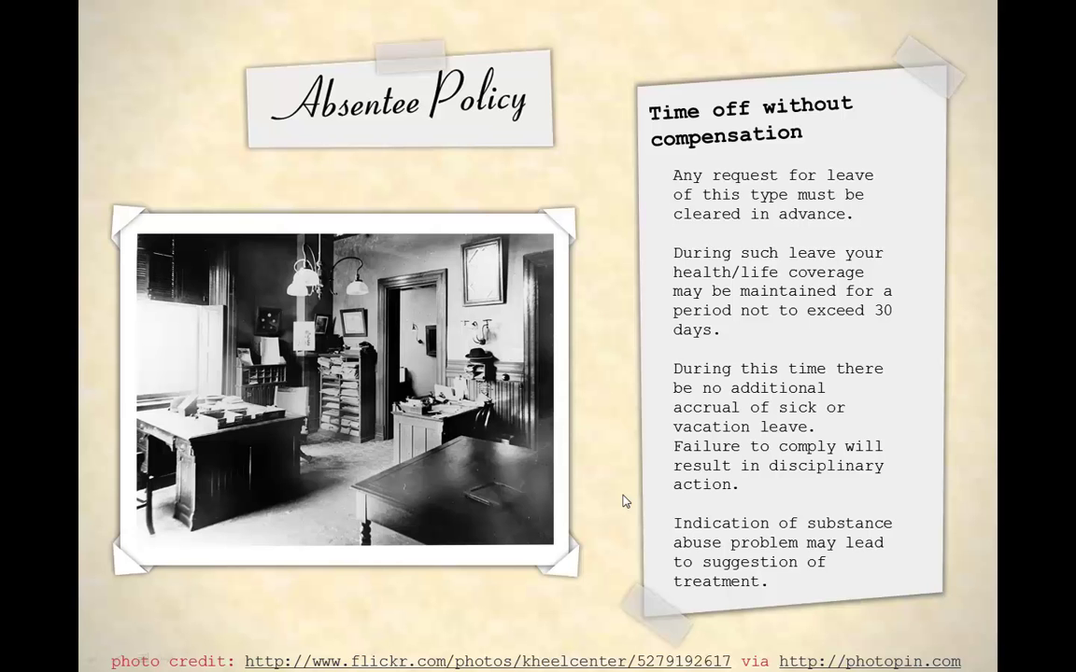
{"action": "key", "text": "Escape"}
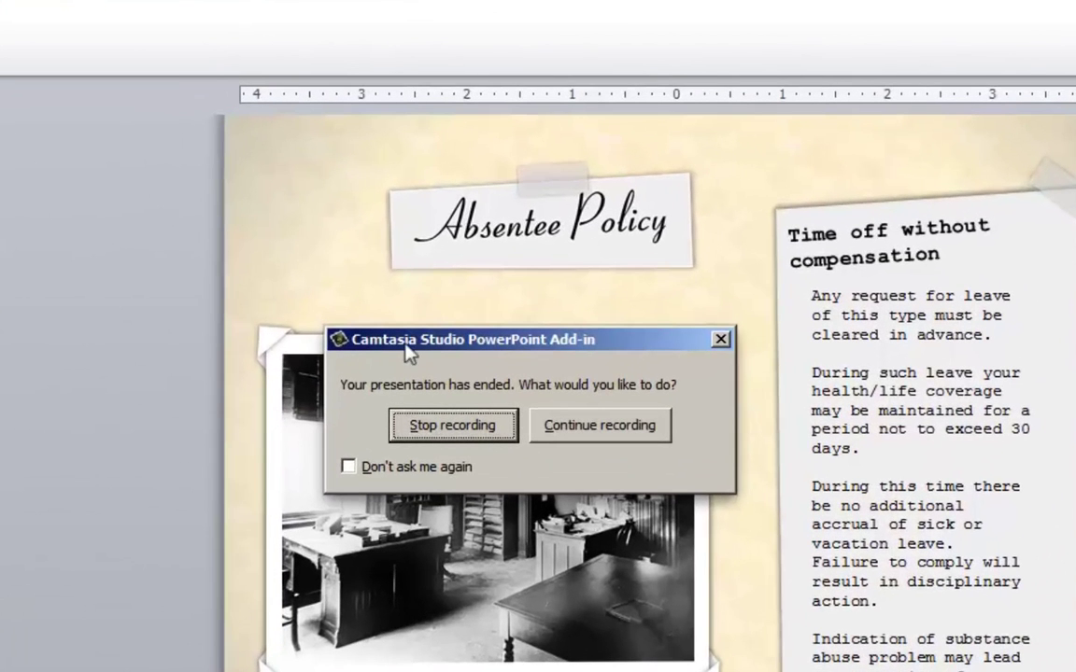
Stop the recording and save it as S3_Policies2.camrec in the Camtasia_Presenter folder
{"action": "left_click", "coordinate": [452, 426]}
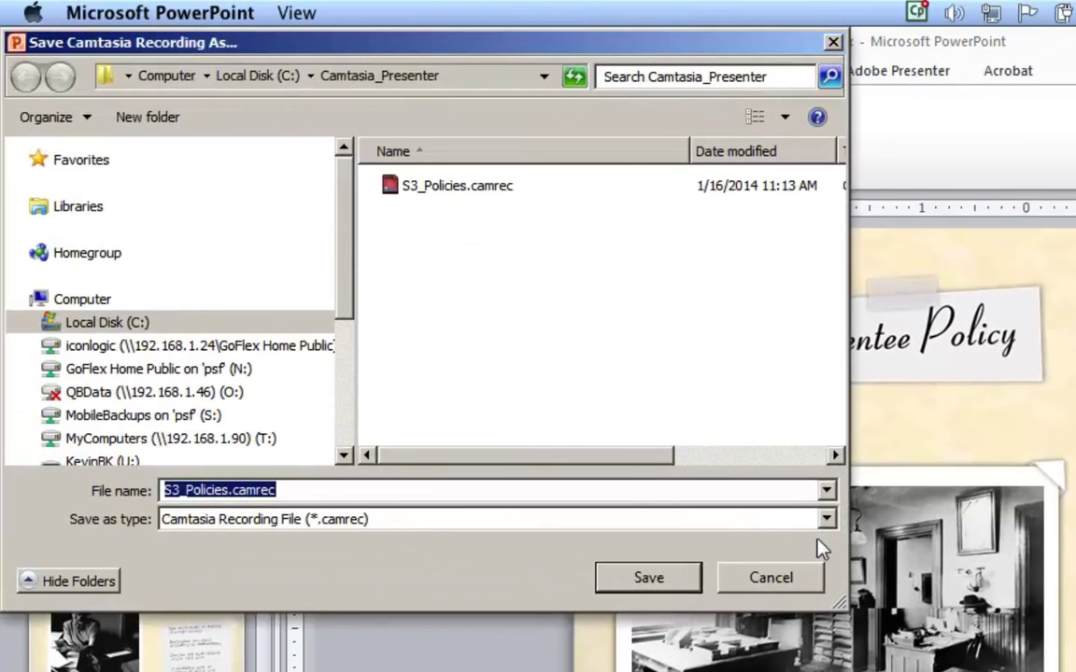
{"action": "left_click", "coordinate": [222, 487]}
{"action": "type", "text": "2"}
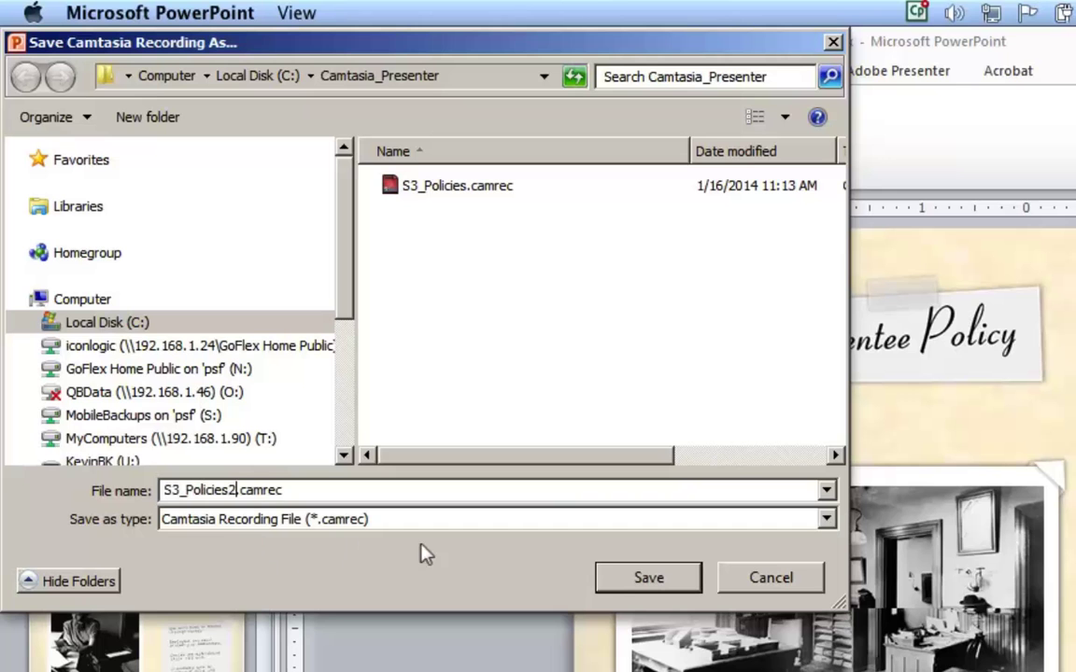
{"action": "left_click", "coordinate": [619, 578]}
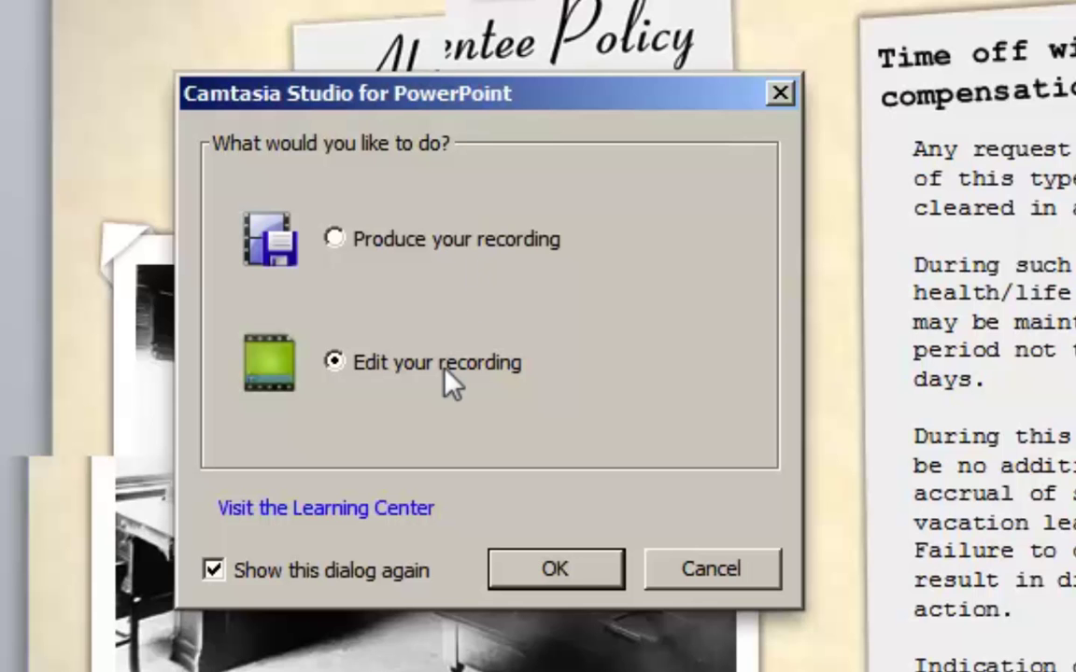
Open the recording in Camtasia Studio without slide-note captions, keeping 768 x 480 dimensions
{"action": "left_click", "coordinate": [560, 571]}
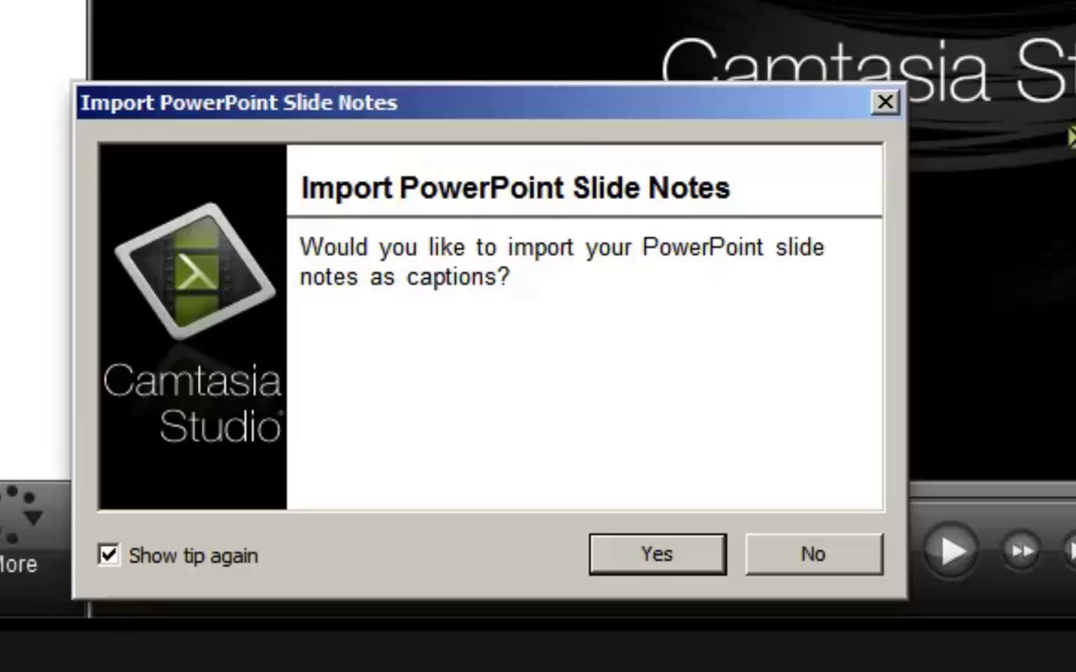
{"action": "left_click", "coordinate": [815, 557]}
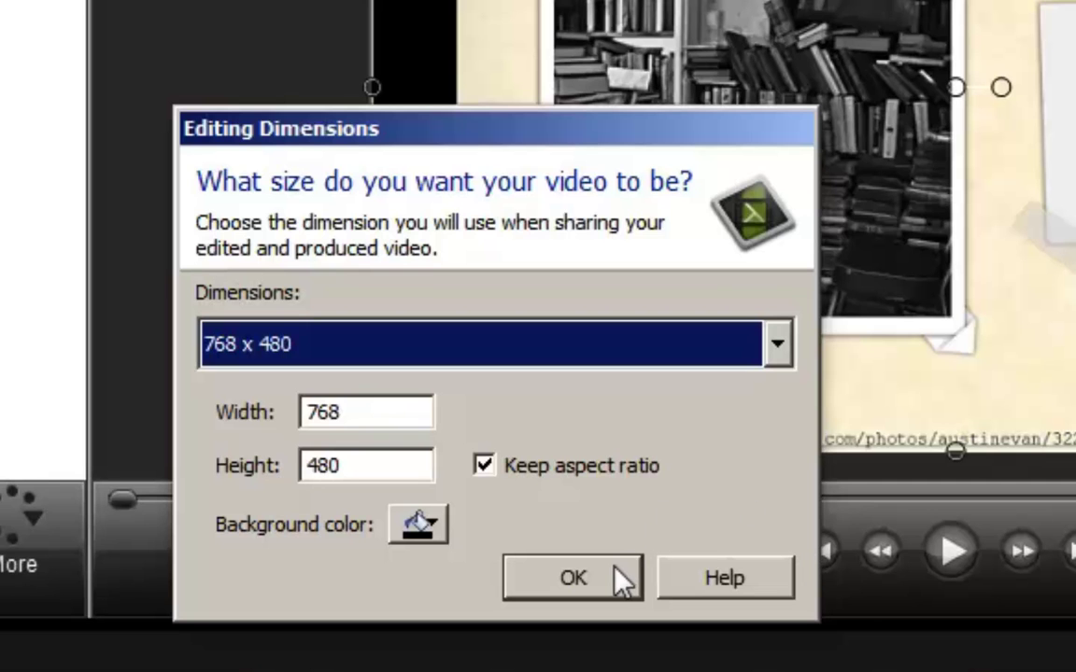
{"action": "left_click", "coordinate": [573, 578]}
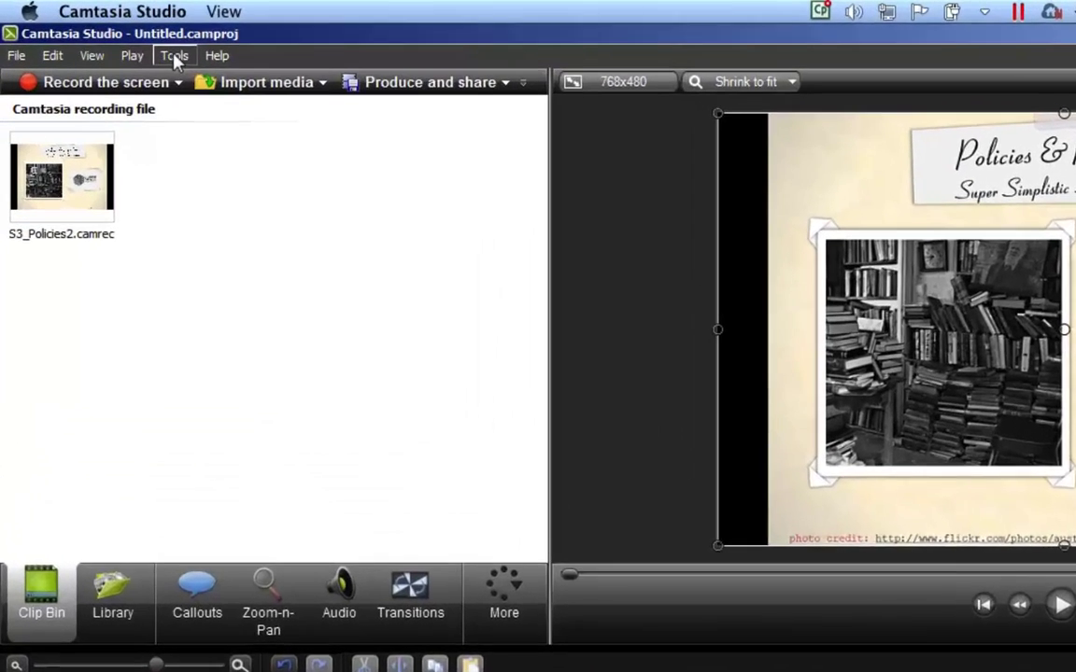
Look through the Tools menu, then exit Camtasia Studio without saving Untitled.camproj
{"action": "left_click", "coordinate": [173, 56]}
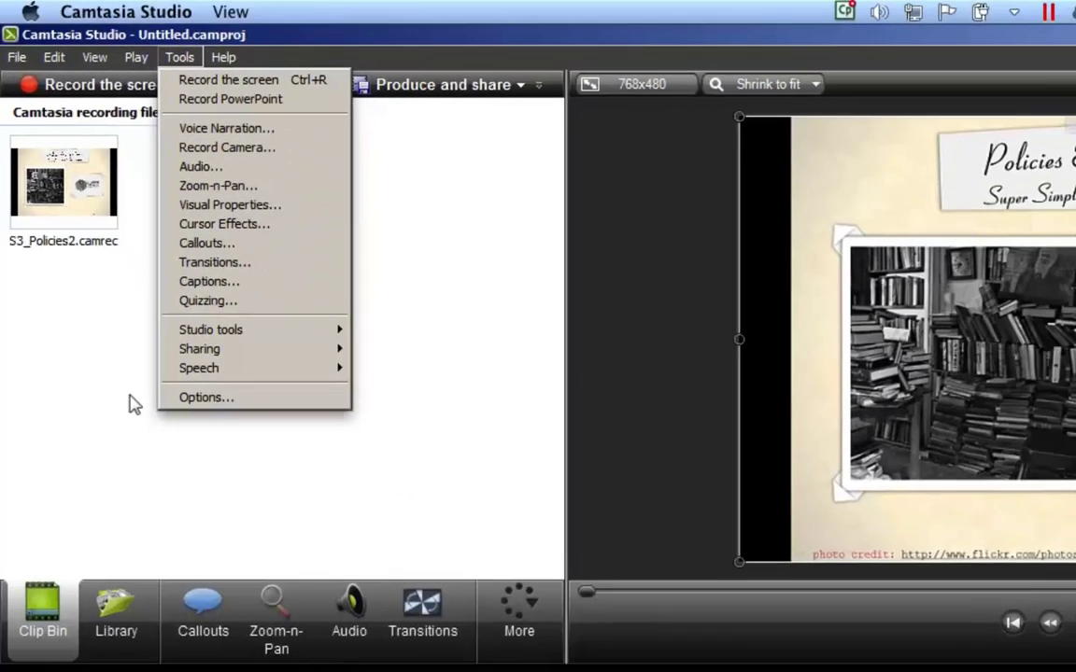
{"action": "left_click", "coordinate": [159, 472]}
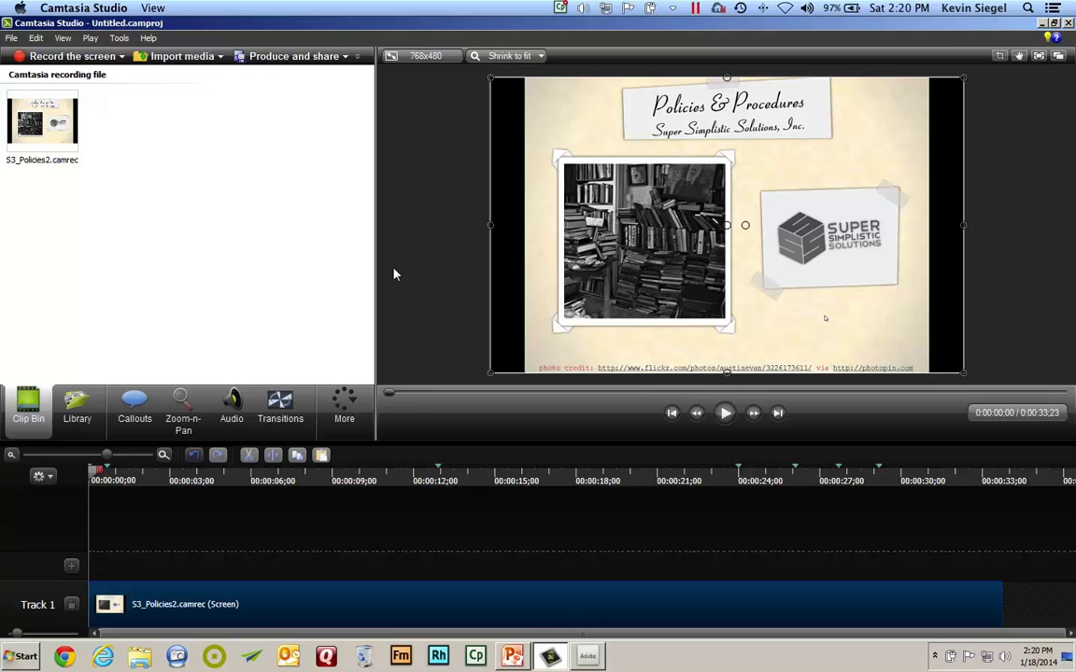
{"action": "left_click", "coordinate": [12, 39]}
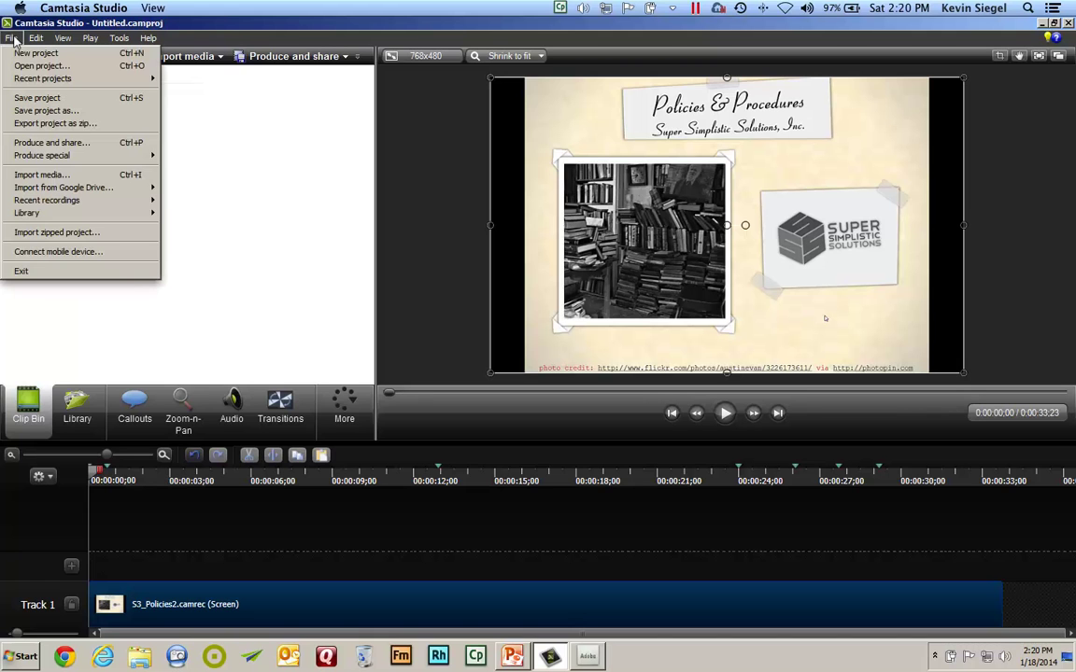
{"action": "left_click", "coordinate": [59, 273]}
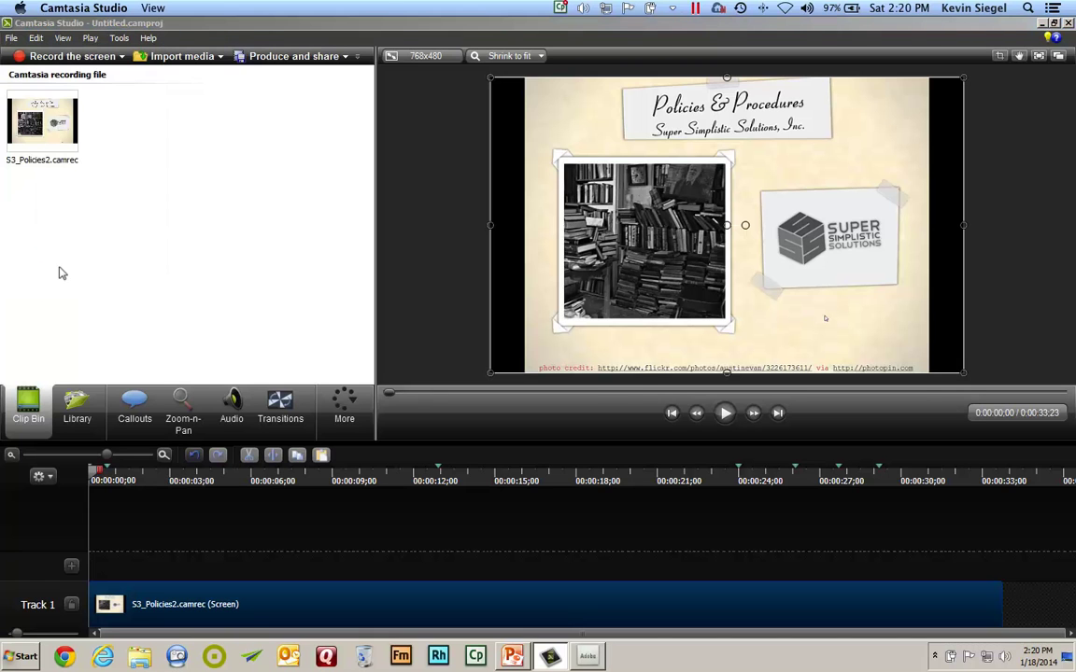
{"action": "left_click", "coordinate": [535, 362]}
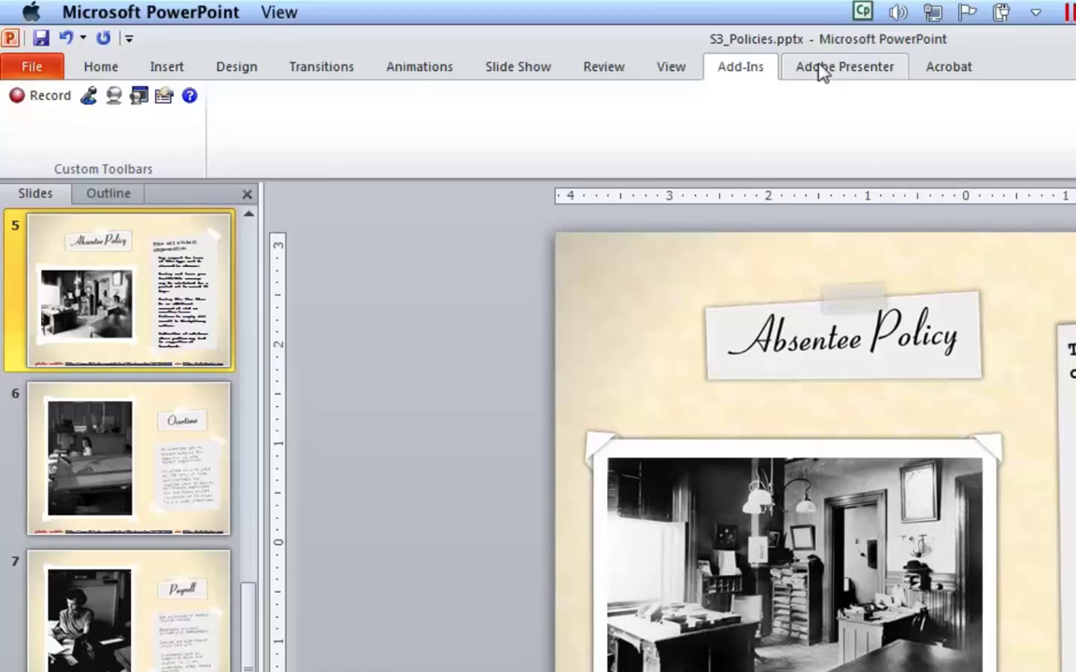
Switch the ribbon to the Adobe Presenter tab
{"action": "left_click", "coordinate": [818, 71]}
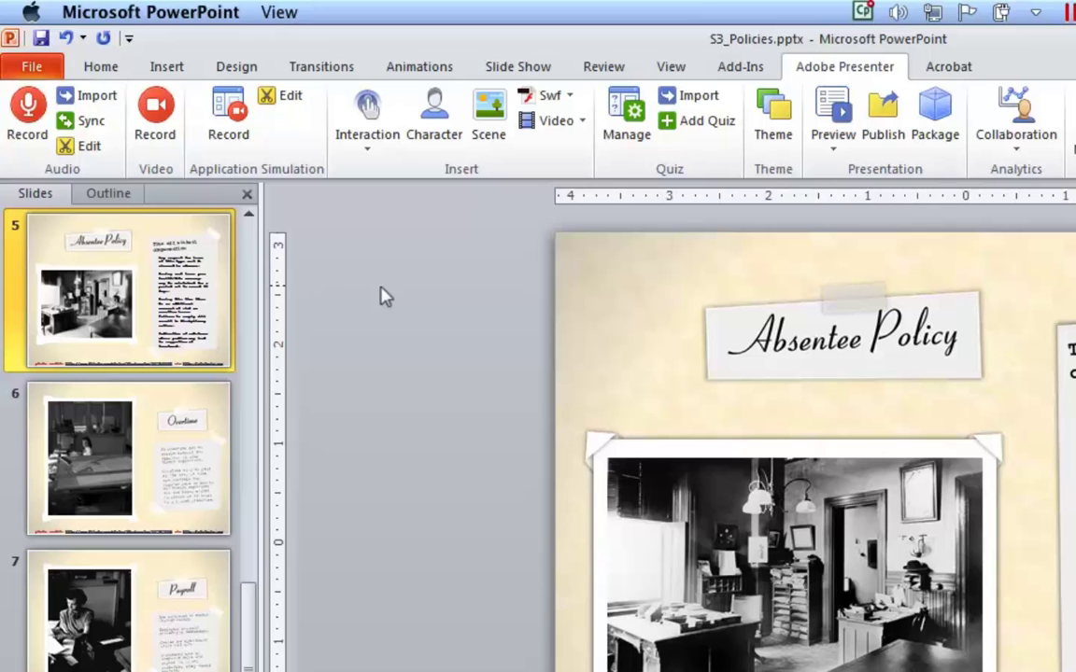
Preview the Process Circle interaction's Label 1-4 steps, then cancel without inserting it
{"action": "left_click", "coordinate": [370, 156]}
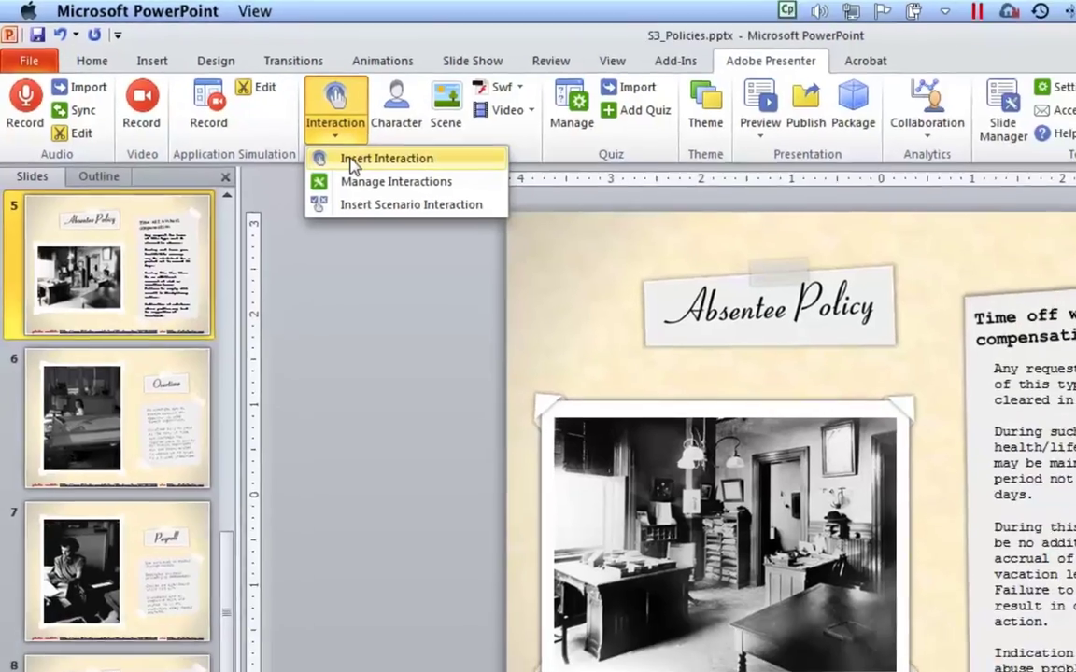
{"action": "left_click", "coordinate": [393, 174]}
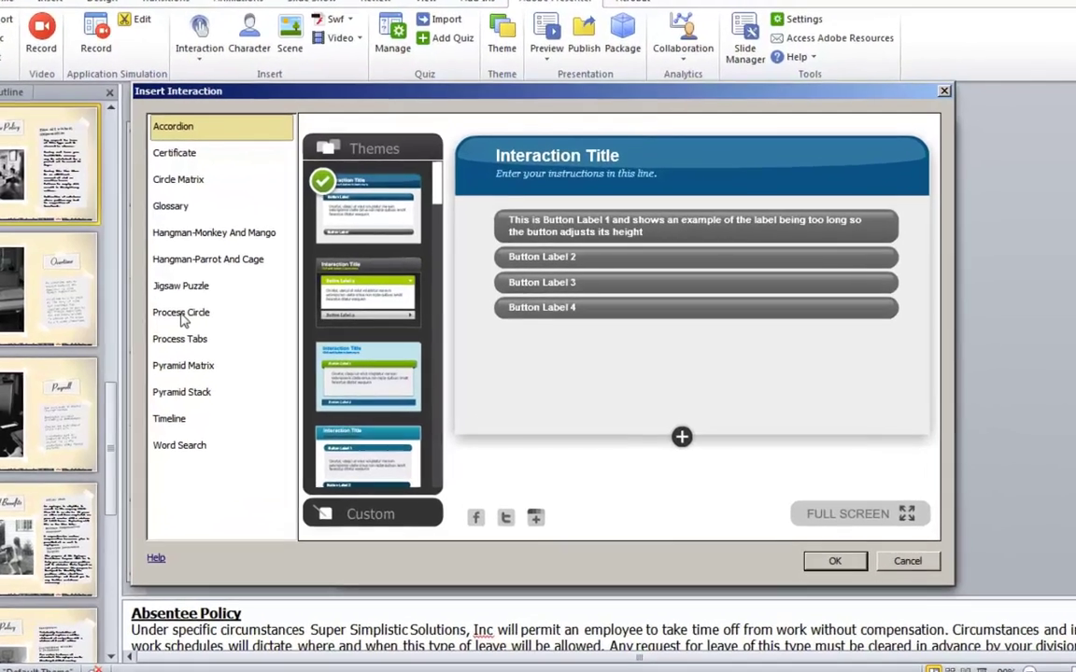
{"action": "left_click", "coordinate": [224, 320]}
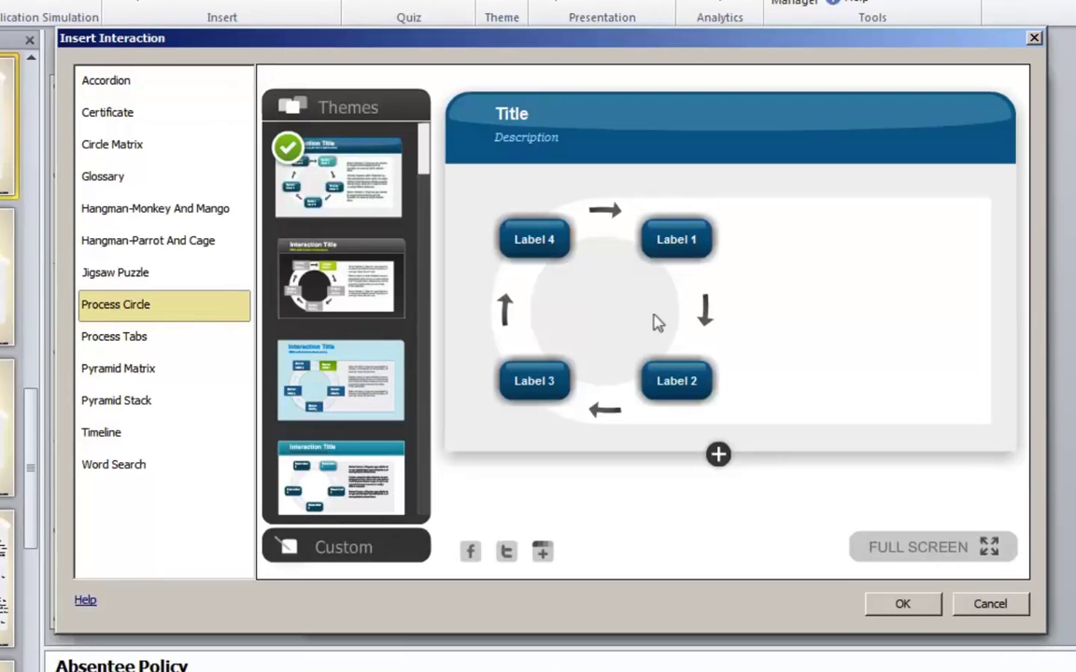
{"action": "left_click", "coordinate": [676, 242]}
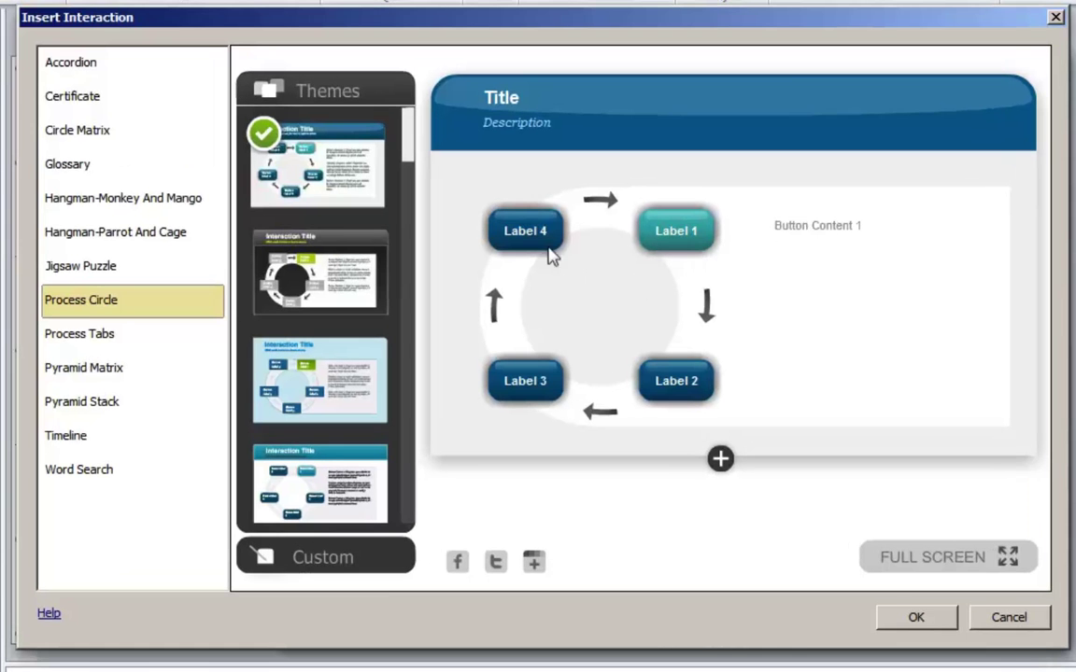
{"action": "left_click", "coordinate": [532, 240]}
{"action": "left_click", "coordinate": [534, 236]}
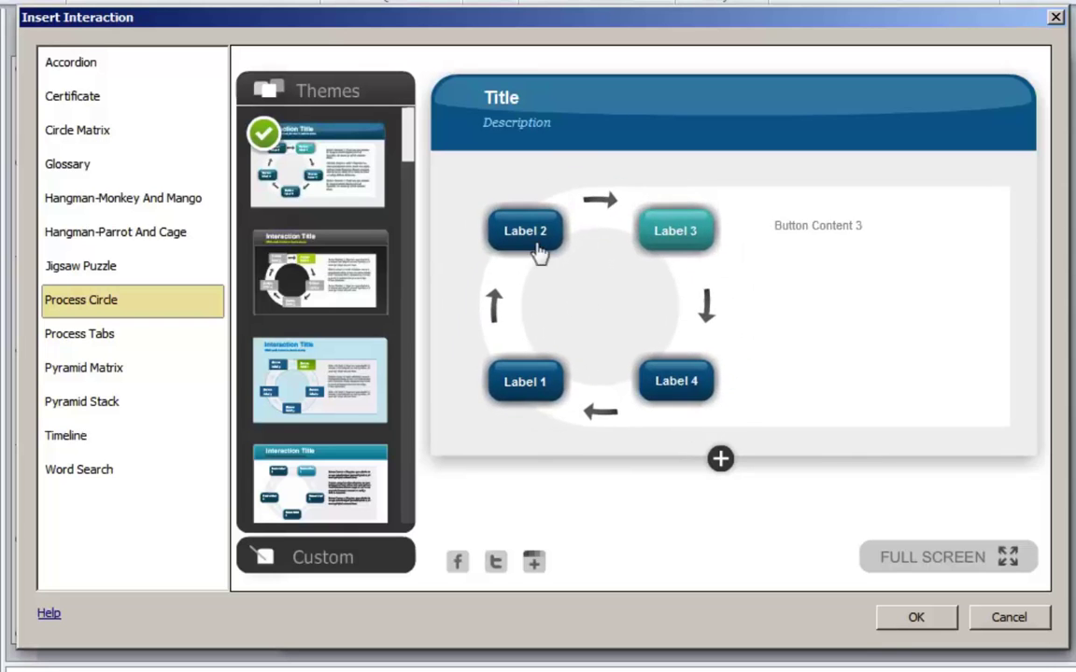
{"action": "left_click", "coordinate": [535, 239]}
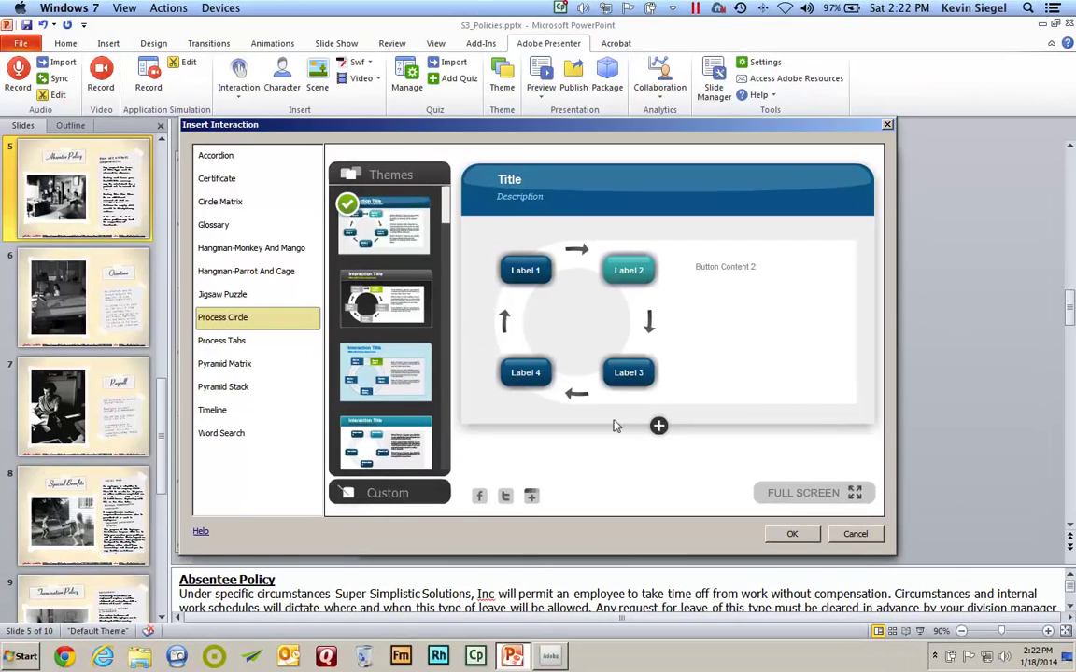
{"action": "left_click", "coordinate": [856, 533]}
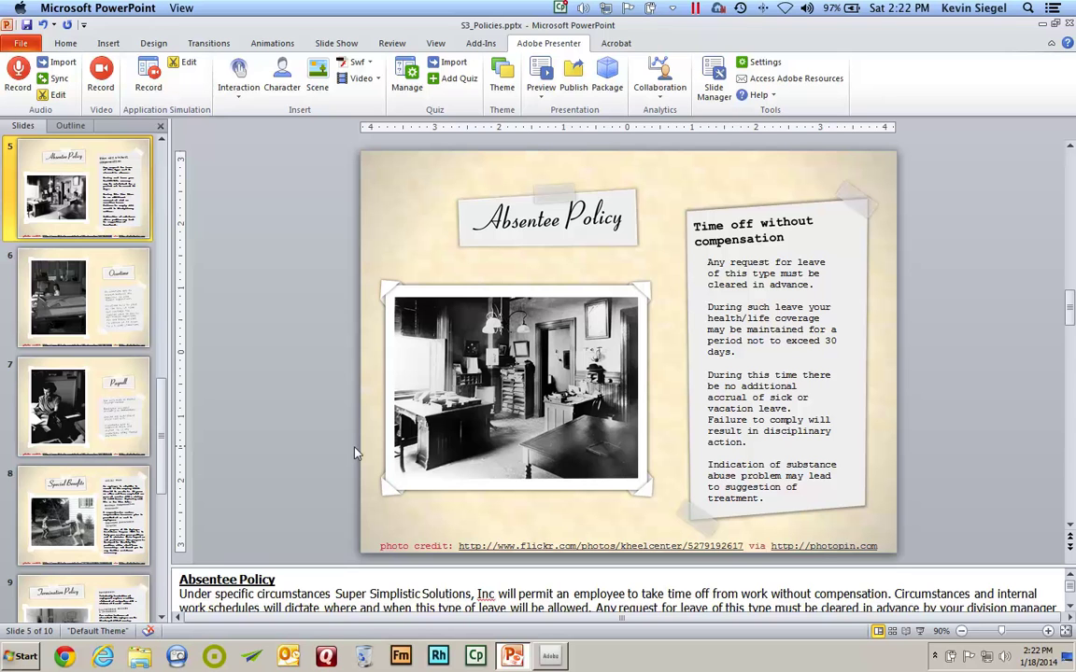
Insert the second standing nurse pose from the Medicine character category
{"action": "left_click", "coordinate": [283, 75]}
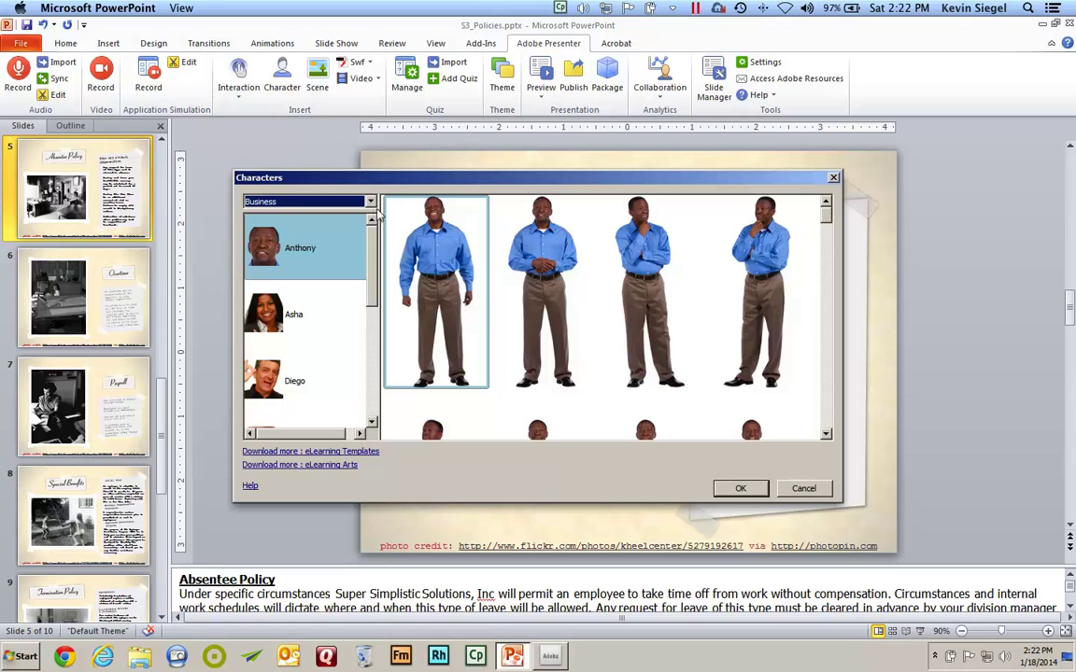
{"action": "left_click", "coordinate": [371, 202]}
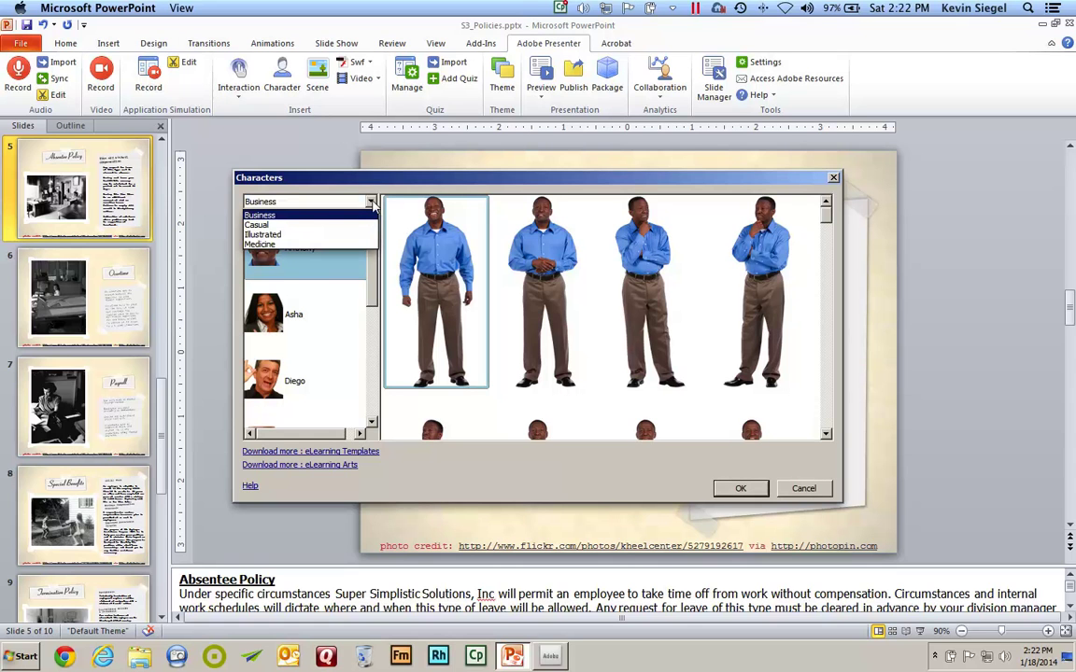
{"action": "left_click", "coordinate": [258, 244]}
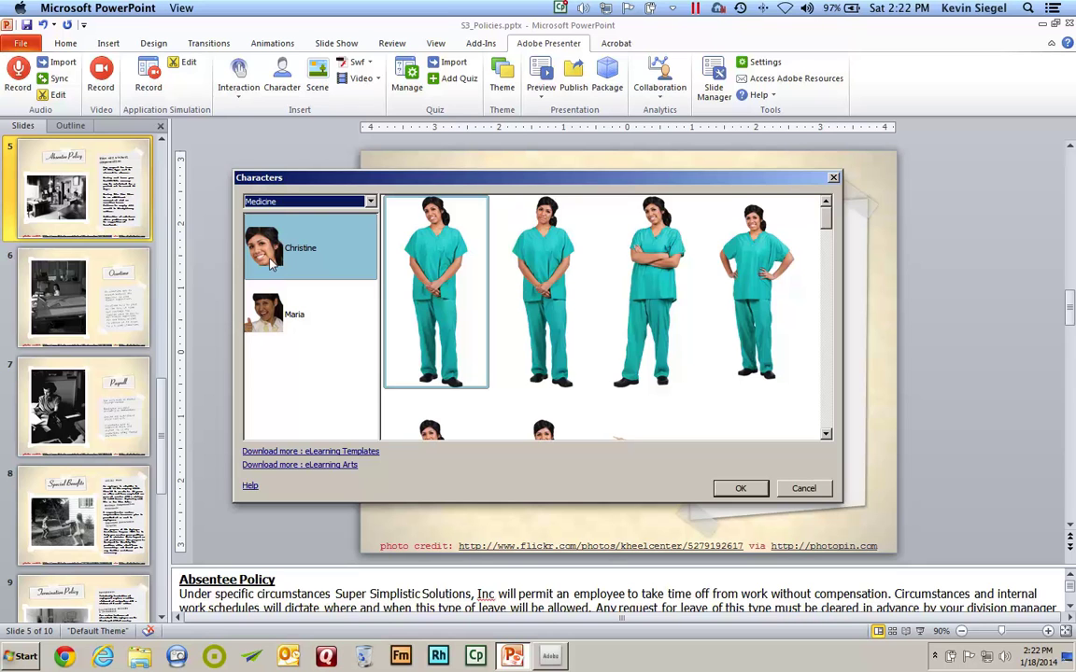
{"action": "left_click", "coordinate": [563, 305]}
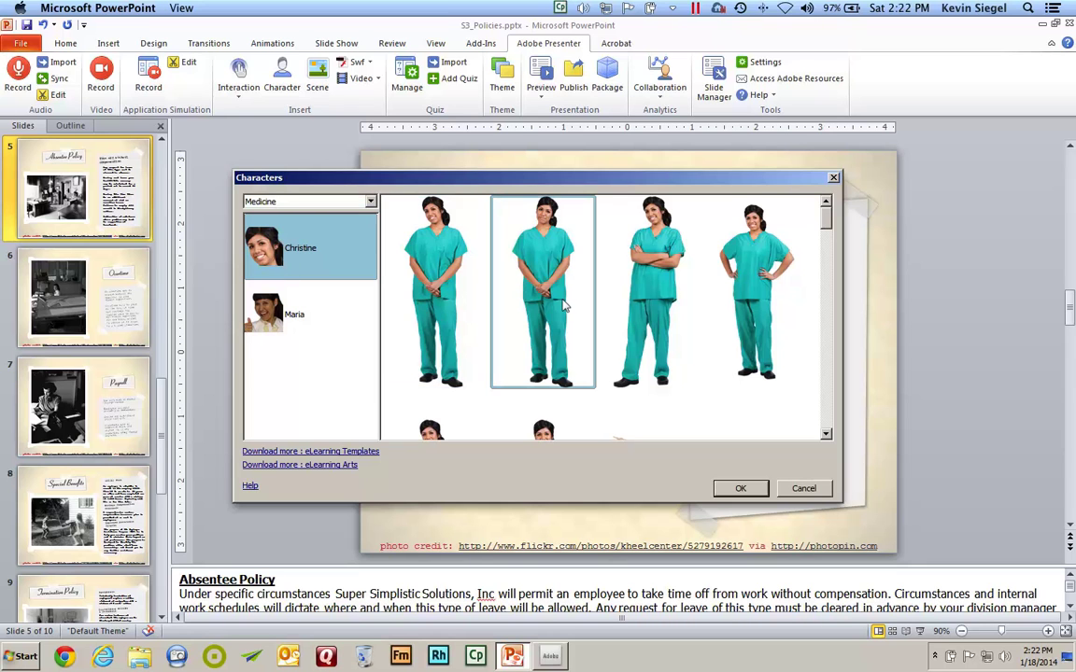
{"action": "left_click", "coordinate": [741, 489]}
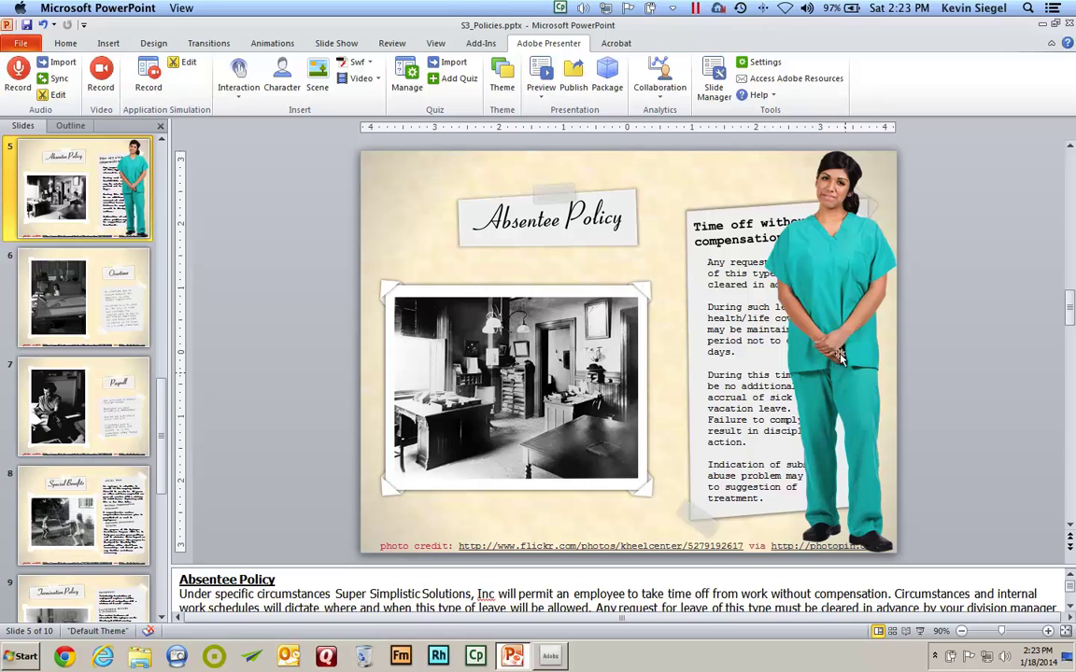
Shrink and move the nurse beside the office photo, then cut it from the slide
{"action": "left_click_drag", "start_coordinate": [845, 344], "coordinate": [677, 346]}
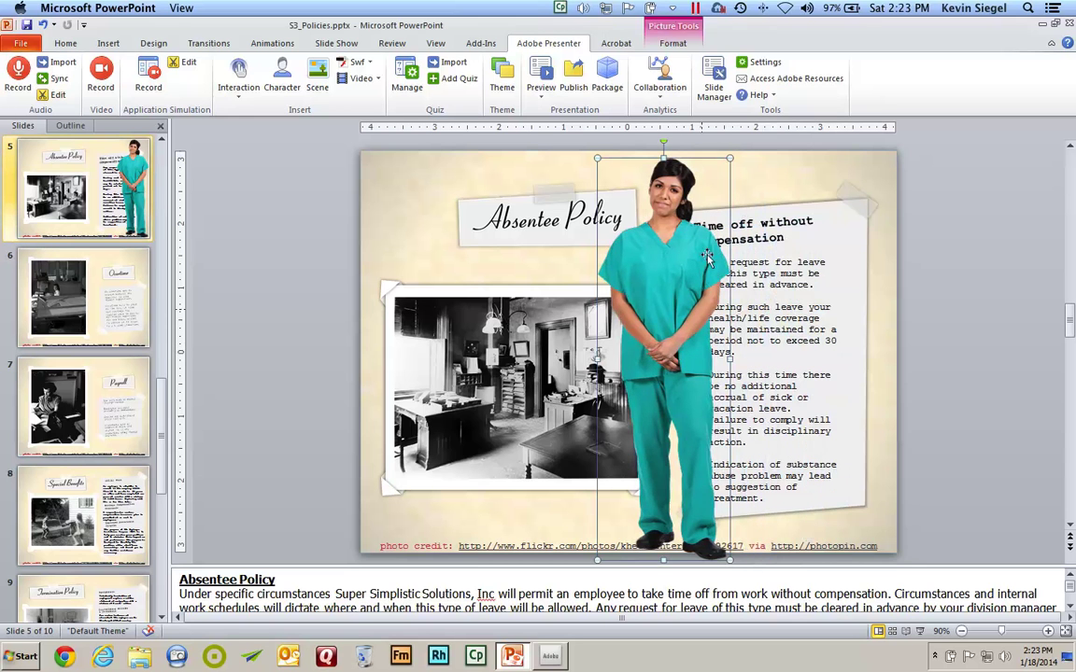
{"action": "left_click_drag", "start_coordinate": [729, 159], "coordinate": [677, 319]}
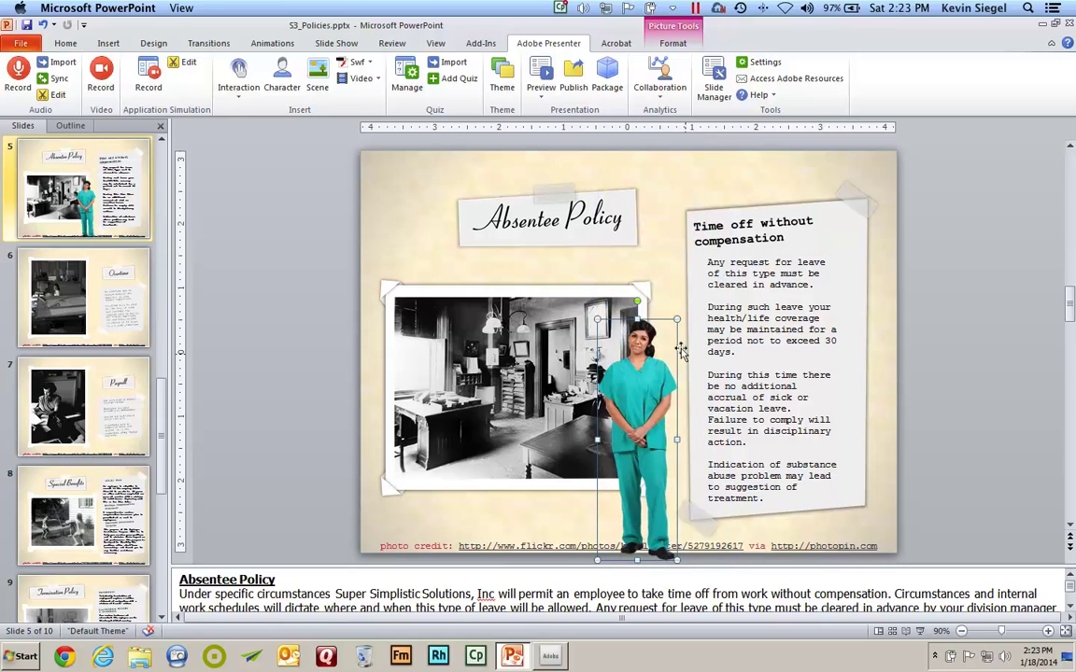
{"action": "left_click_drag", "start_coordinate": [649, 369], "coordinate": [458, 312]}
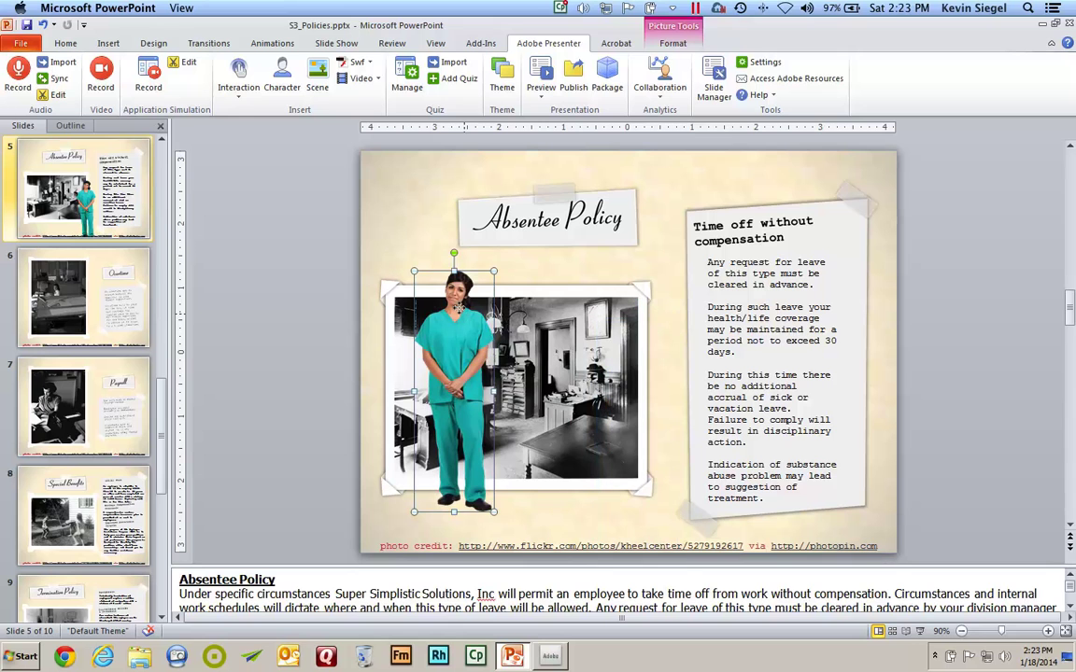
{"action": "right_click", "coordinate": [463, 315]}
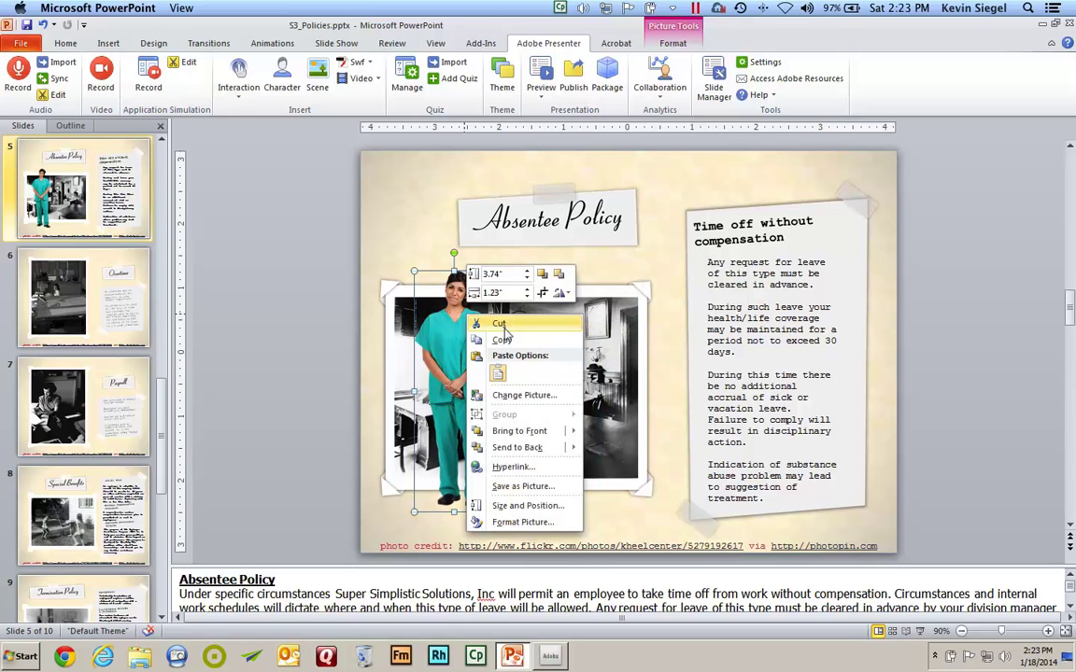
{"action": "left_click", "coordinate": [494, 323]}
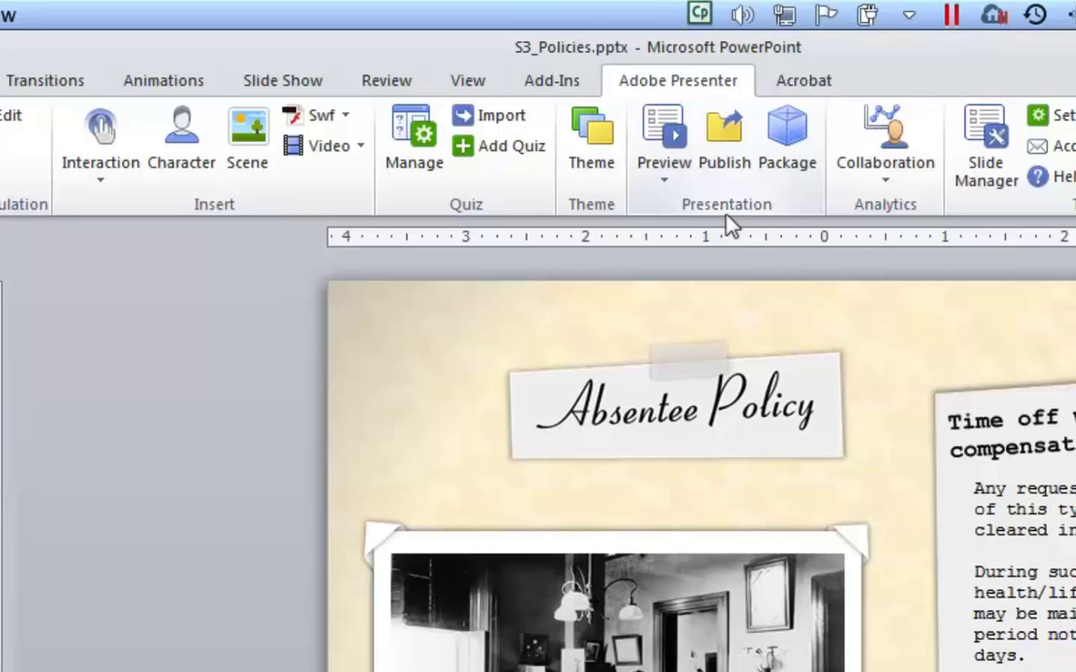
{"action": "left_click", "coordinate": [910, 160]}
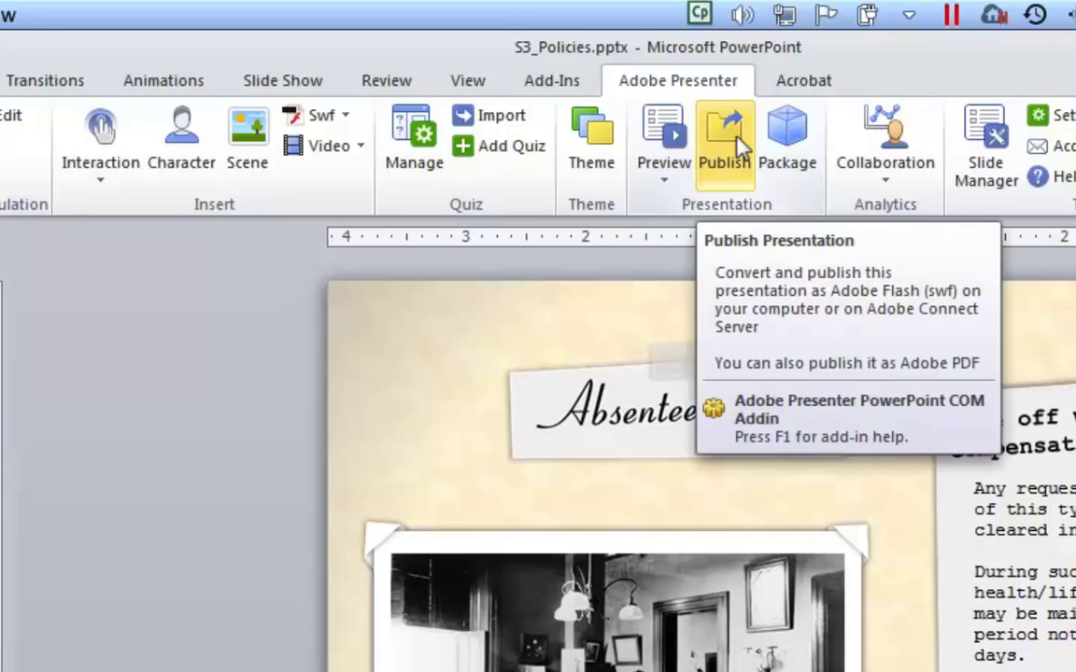
{"action": "left_click", "coordinate": [738, 145]}
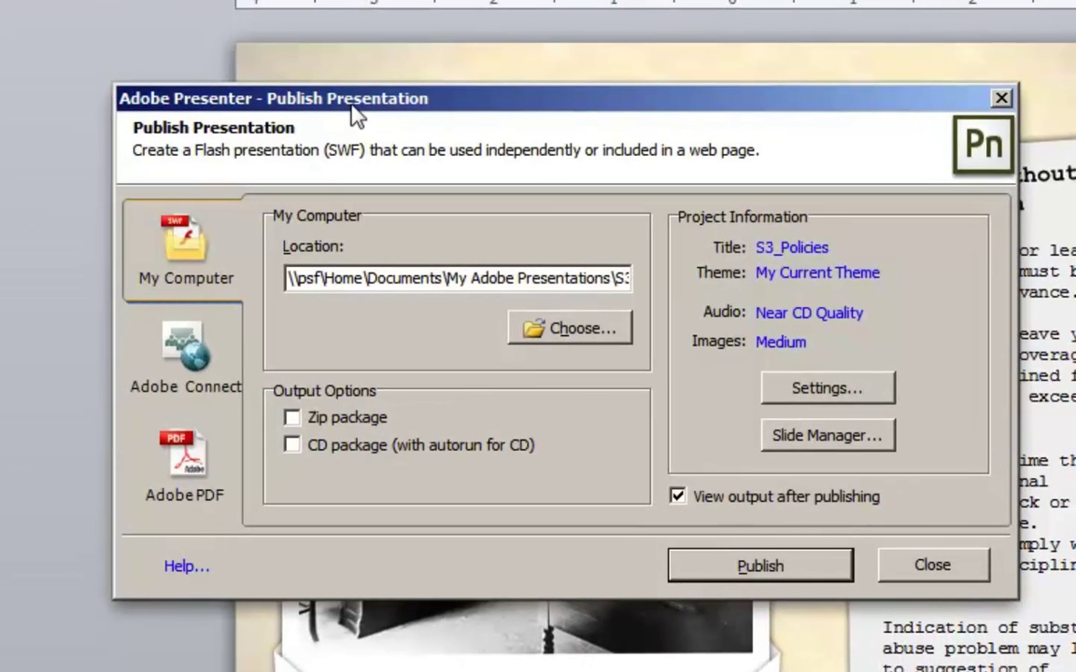
{"action": "left_click", "coordinate": [199, 471]}
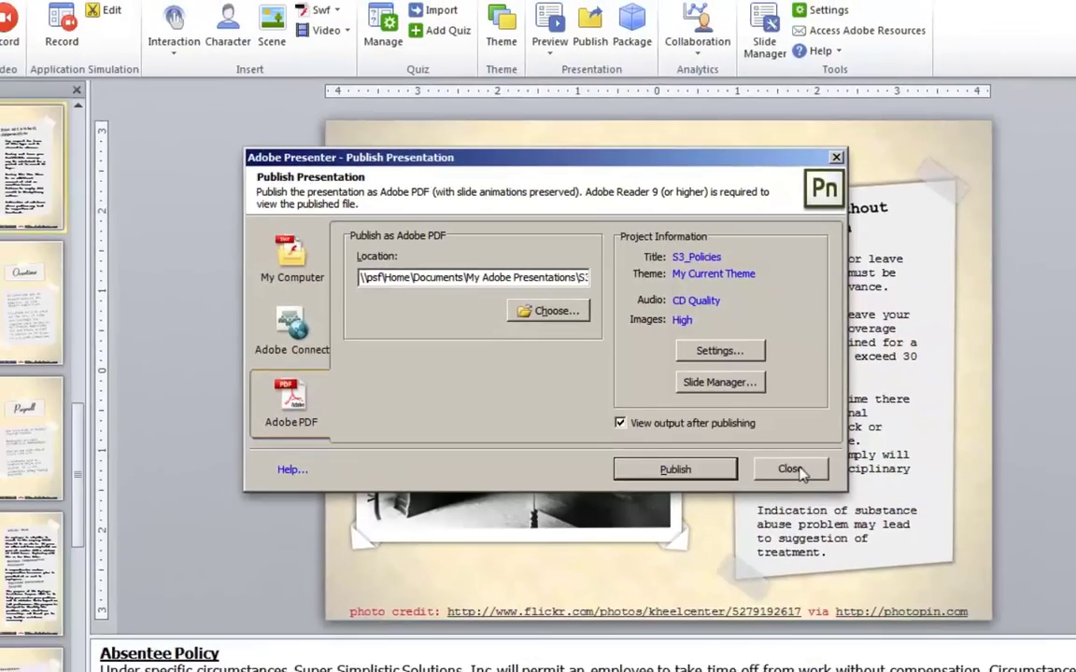
{"action": "left_click", "coordinate": [931, 565]}
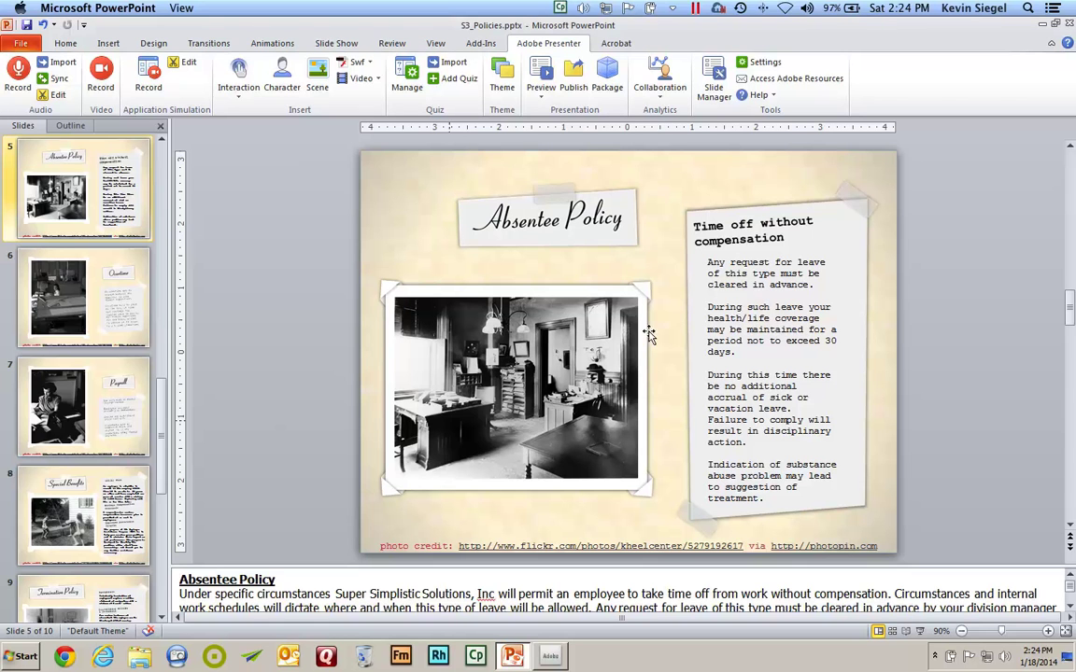
Minimise PowerPoint and play the TCWorld2014 project in Presenter Video Express, pausing at 00:21
{"action": "left_click", "coordinate": [1043, 26]}
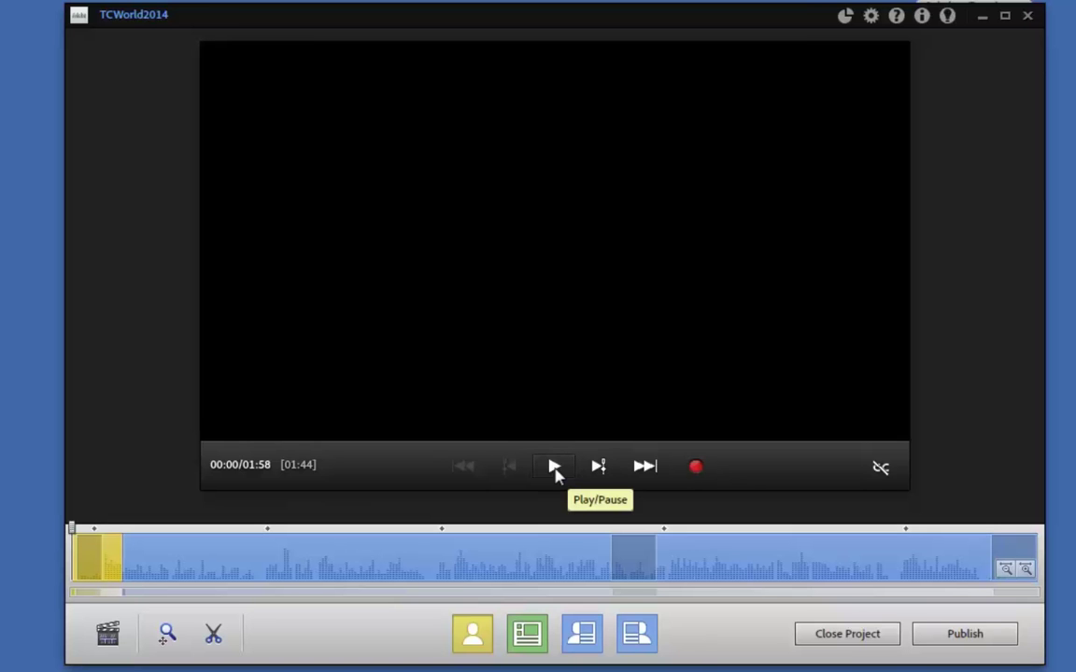
{"action": "left_click", "coordinate": [553, 467]}
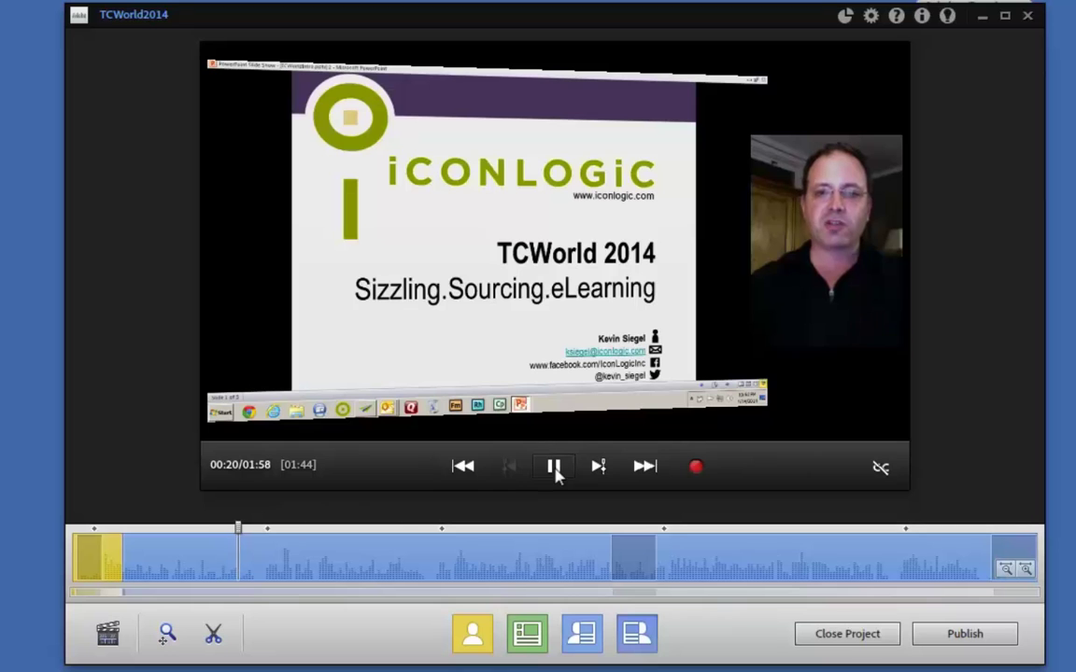
{"action": "left_click", "coordinate": [553, 467]}
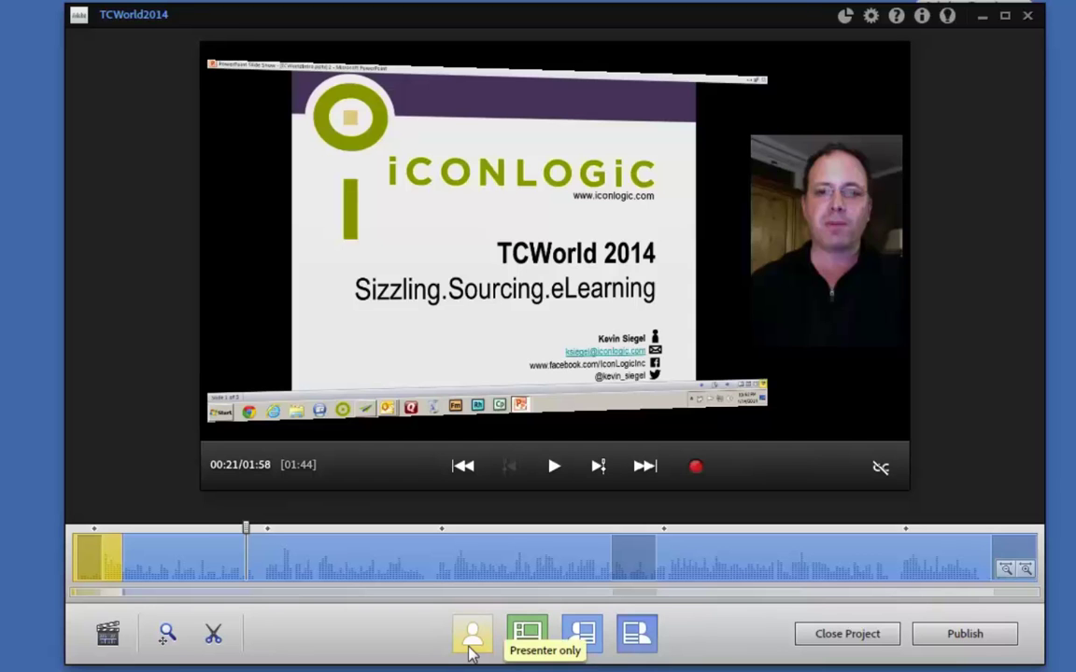
Rewind the video to 00:00, then play it briefly and pause at 00:05
{"action": "left_click", "coordinate": [235, 529]}
{"action": "left_click_drag", "start_coordinate": [212, 519], "coordinate": [70, 524]}
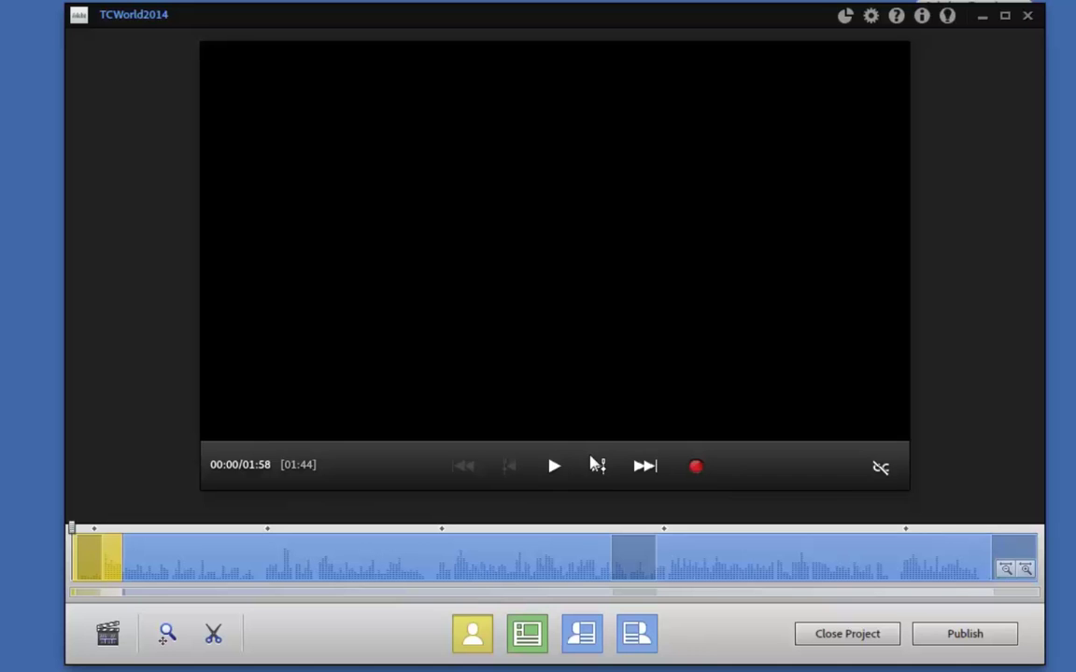
{"action": "left_click", "coordinate": [553, 466]}
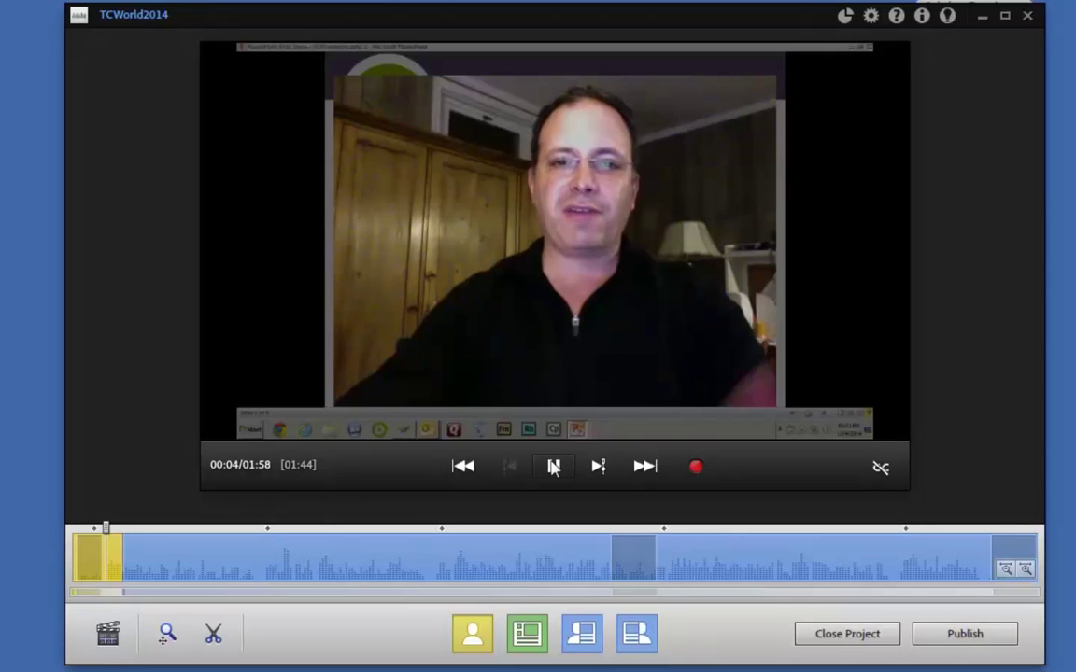
{"action": "left_click", "coordinate": [554, 466]}
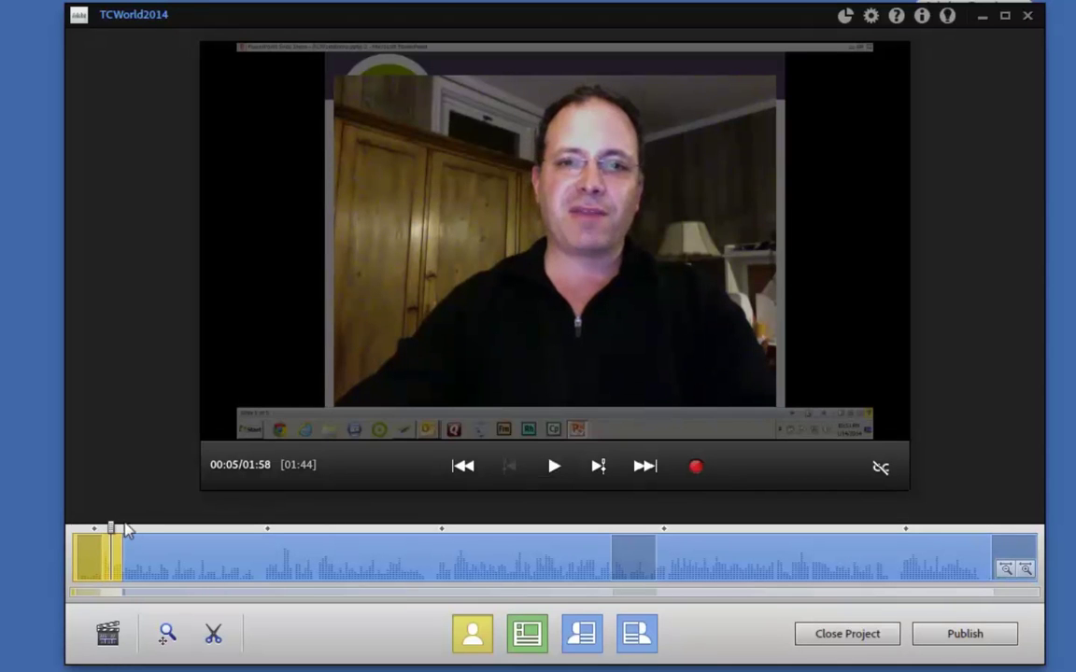
Scrub the timeline forward to about 01:02 on the Sourcing slide
{"action": "left_click_drag", "start_coordinate": [105, 518], "coordinate": [143, 518]}
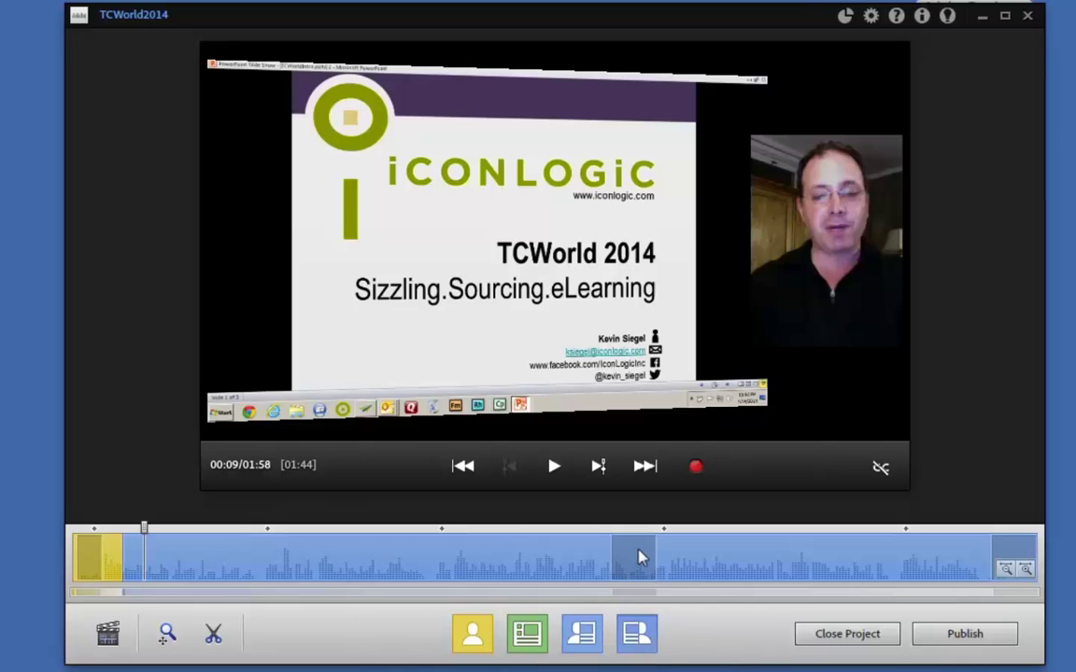
{"action": "left_click", "coordinate": [564, 561]}
{"action": "left_click_drag", "start_coordinate": [557, 523], "coordinate": [580, 525]}
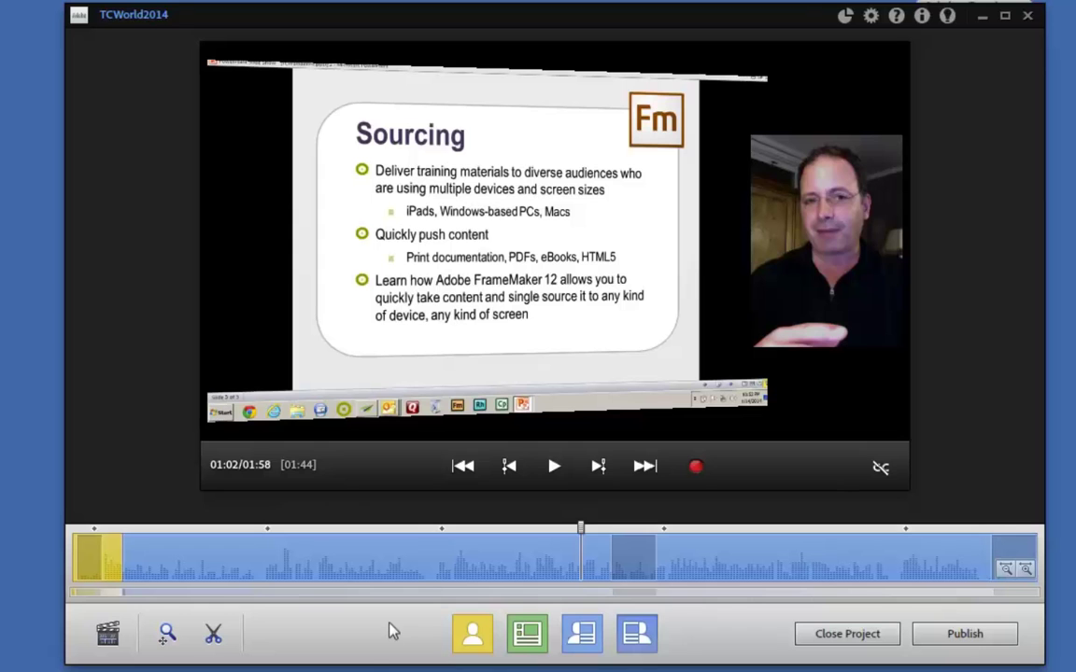
Add a pan-and-zoom at 01:02, test a zoomed and panned framing, then reset it to full screen
{"action": "left_click", "coordinate": [168, 637]}
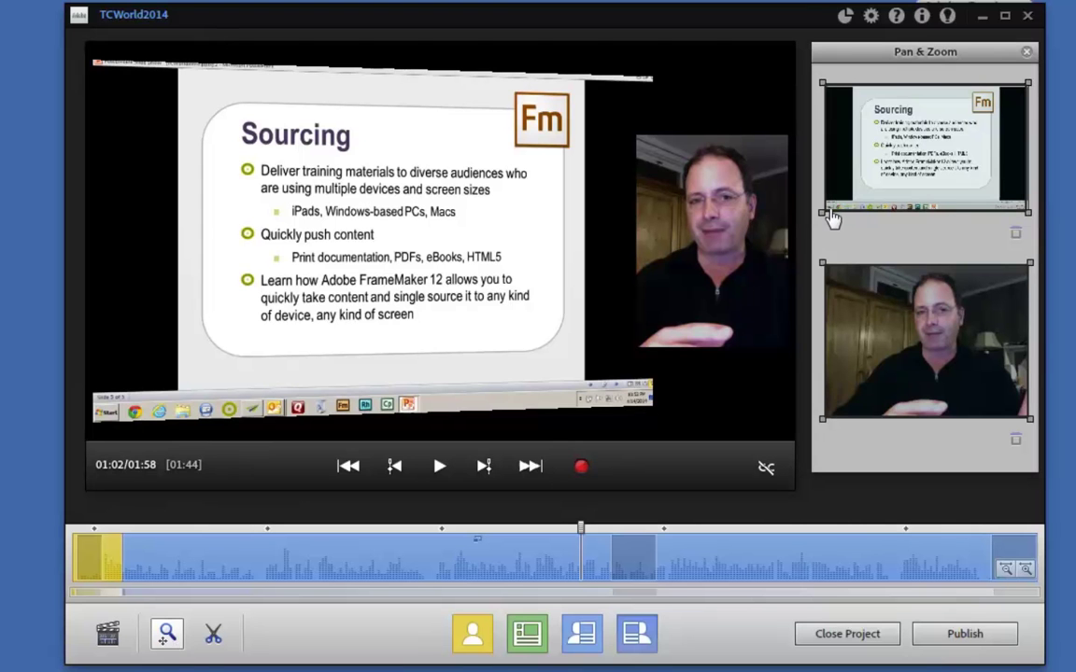
{"action": "left_click_drag", "start_coordinate": [826, 213], "coordinate": [868, 184]}
{"action": "left_click_drag", "start_coordinate": [953, 131], "coordinate": [915, 119]}
{"action": "left_click_drag", "start_coordinate": [985, 191], "coordinate": [1046, 226]}
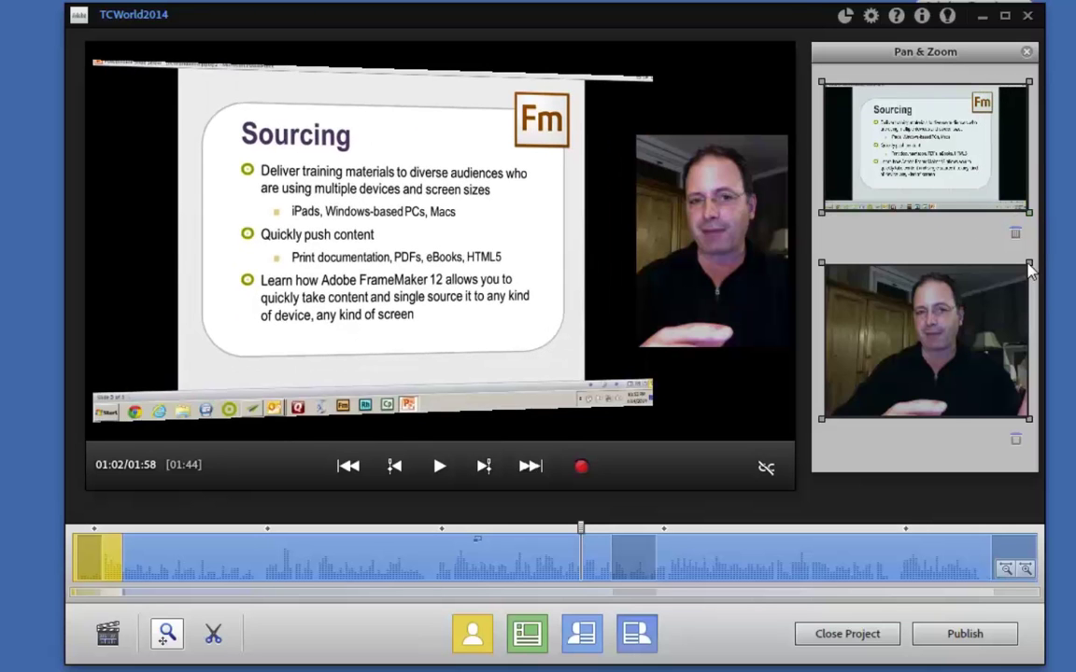